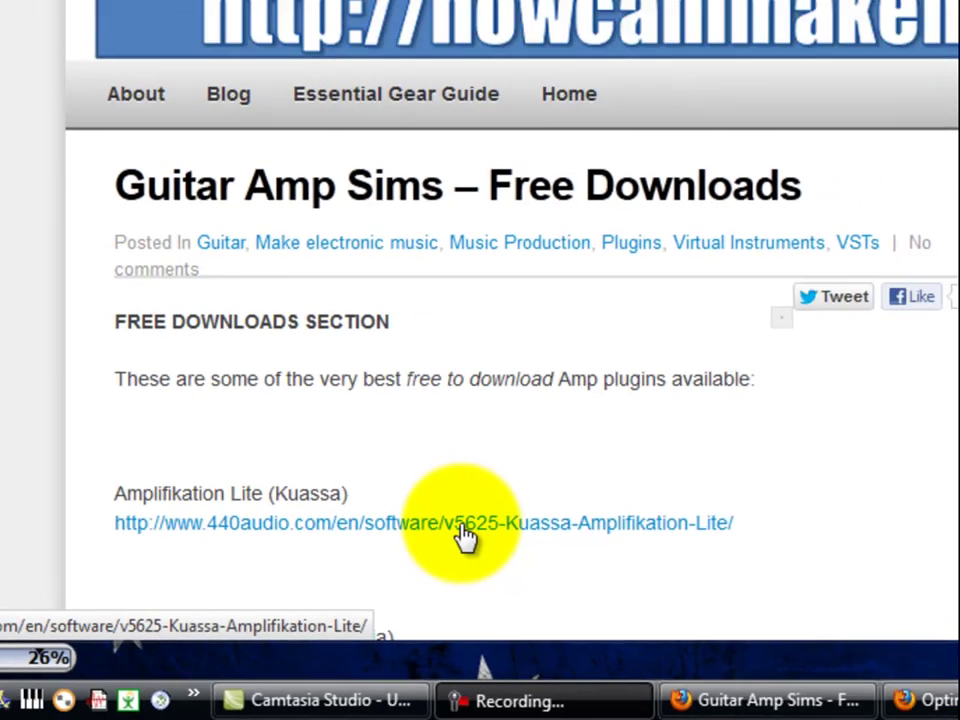
Open the 440audio.com Kuassa-Amplifikation-Lite download page in a new Firefox tab.
{"action": "left_click", "coordinate": [527, 483]}
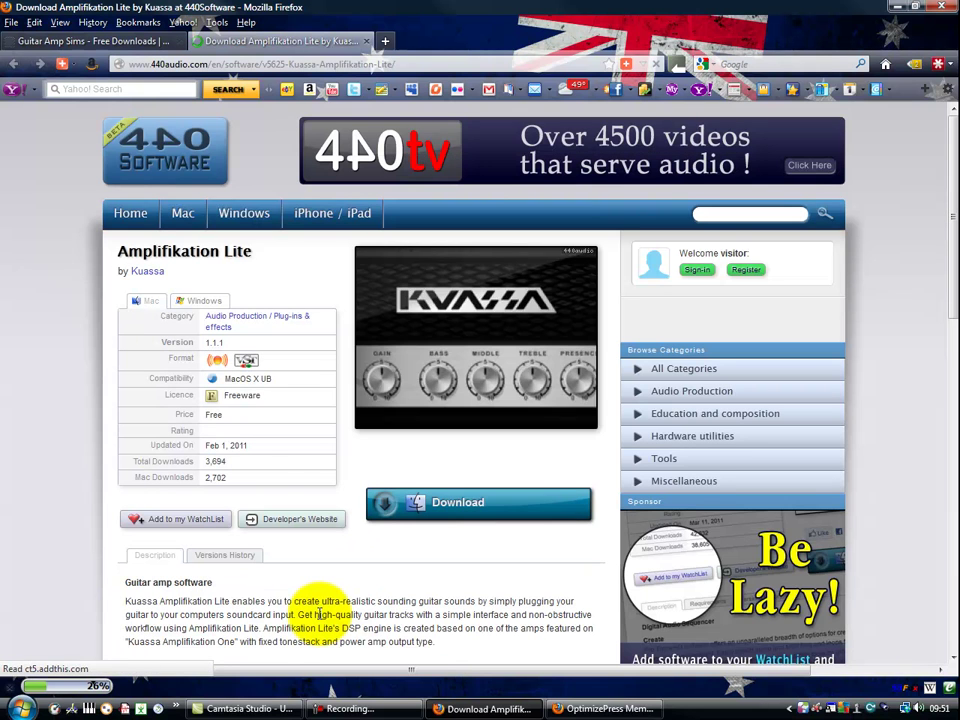
Go to Kuassa's Downloads page and scroll to the Freebies listing for AmplifikationLite Win VST.
{"action": "mouse_move", "coordinate": [332, 213]}
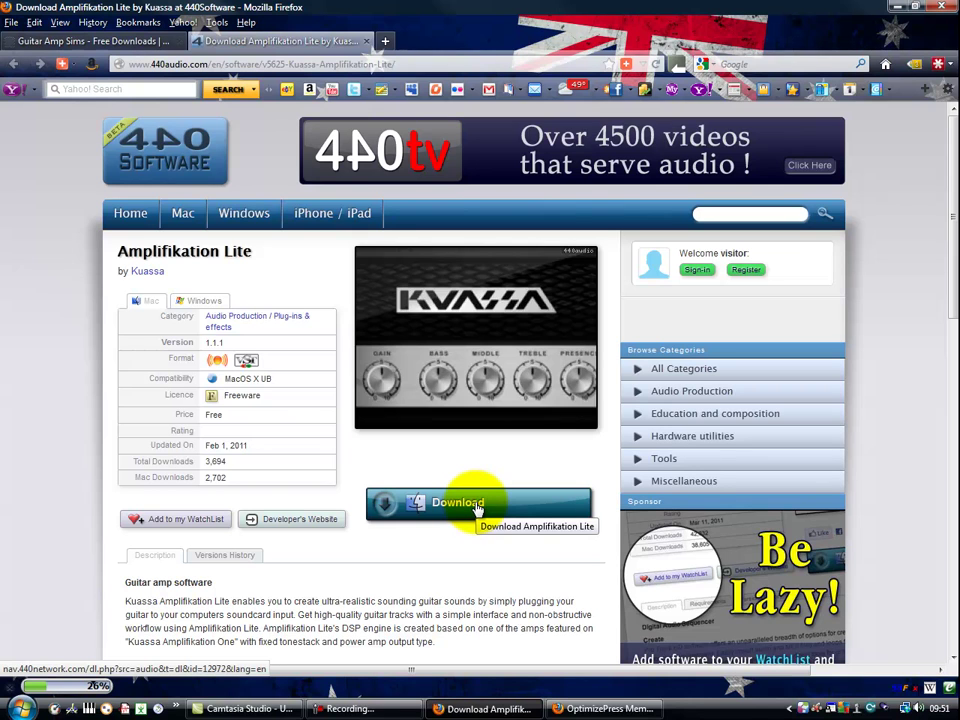
{"action": "left_click", "coordinate": [490, 508]}
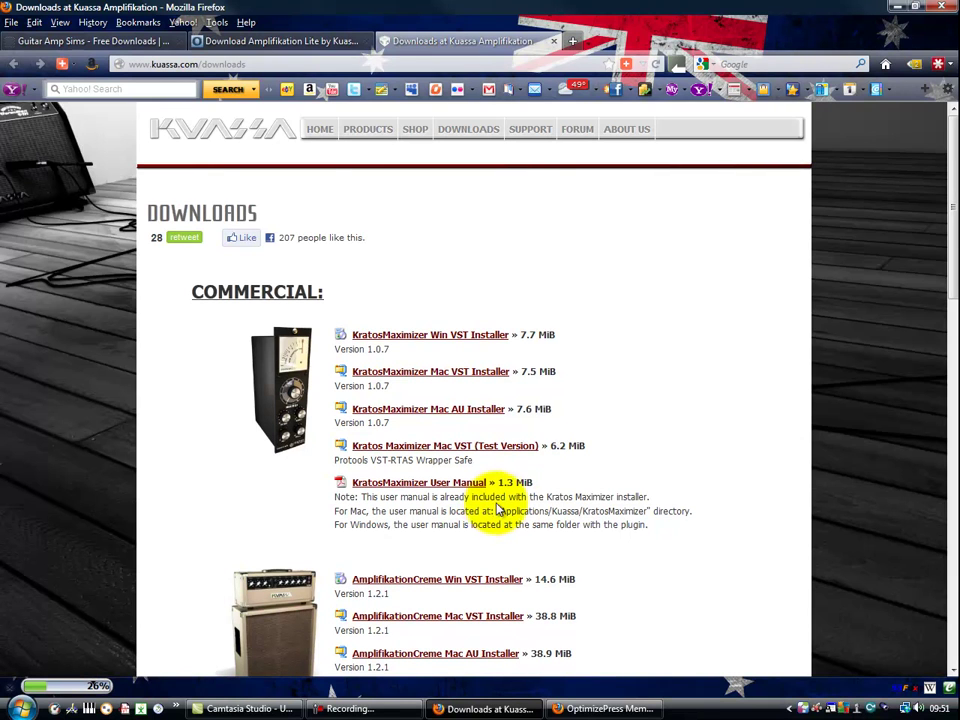
{"action": "left_click_drag", "start_coordinate": [953, 218], "coordinate": [911, 578]}
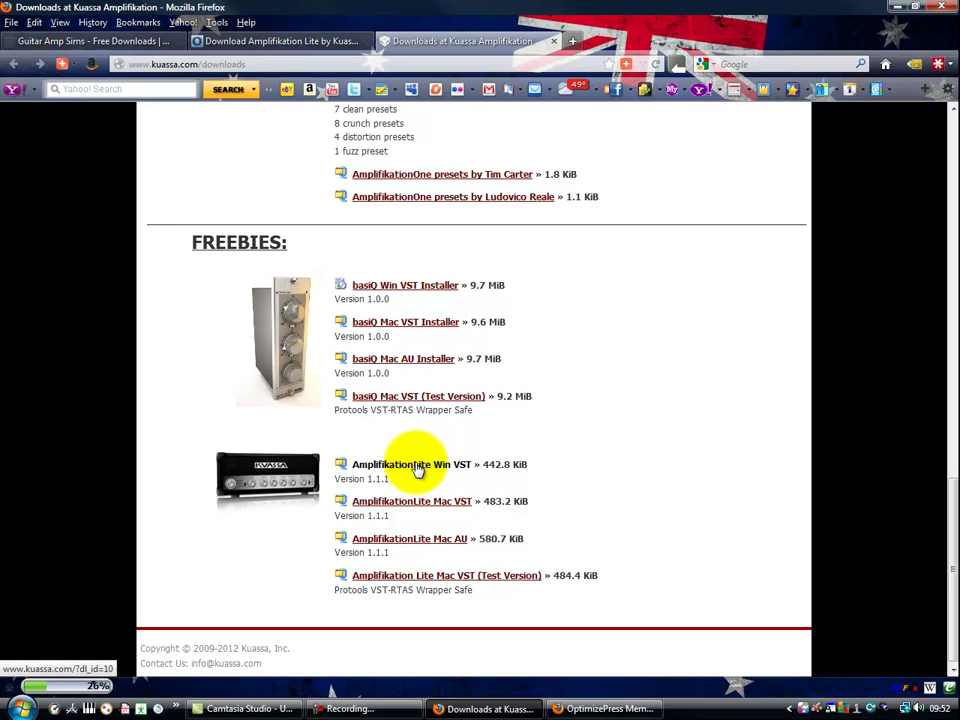
Save AmplifikationLite_111_Win_VST.zip and open it to reveal AmplifikationLite.dll.
{"action": "left_click", "coordinate": [418, 466]}
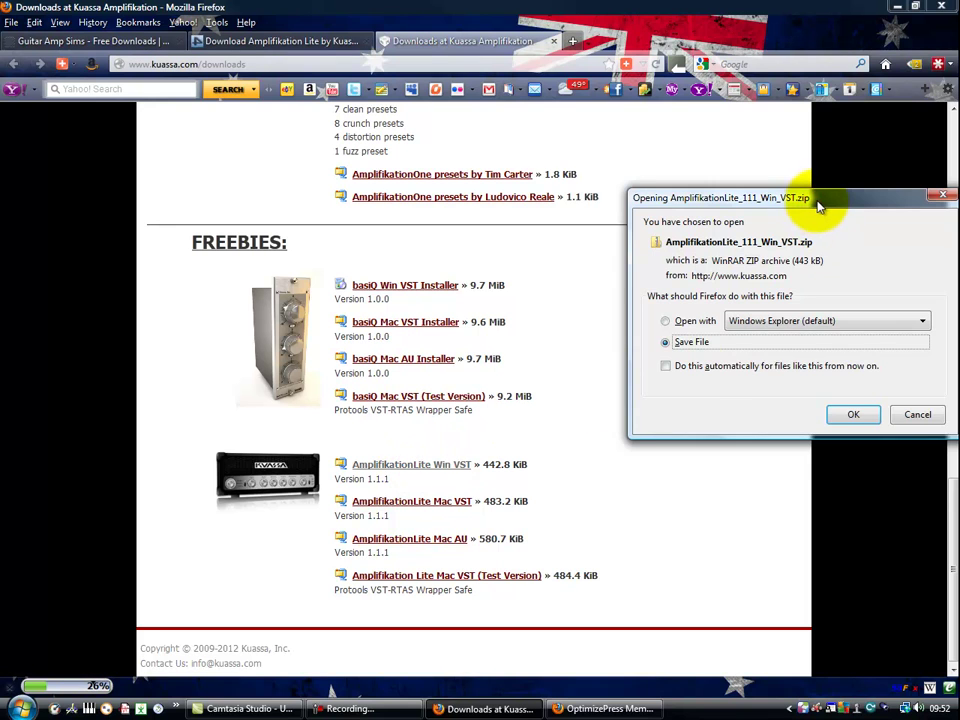
{"action": "left_click_drag", "start_coordinate": [818, 205], "coordinate": [701, 195]}
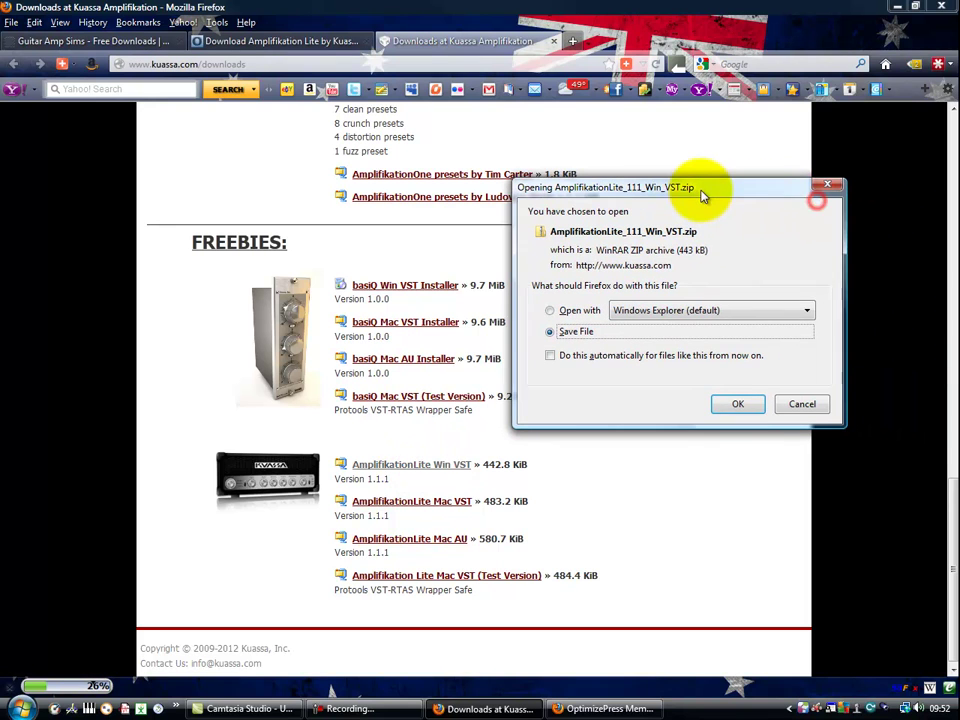
{"action": "left_click", "coordinate": [736, 405]}
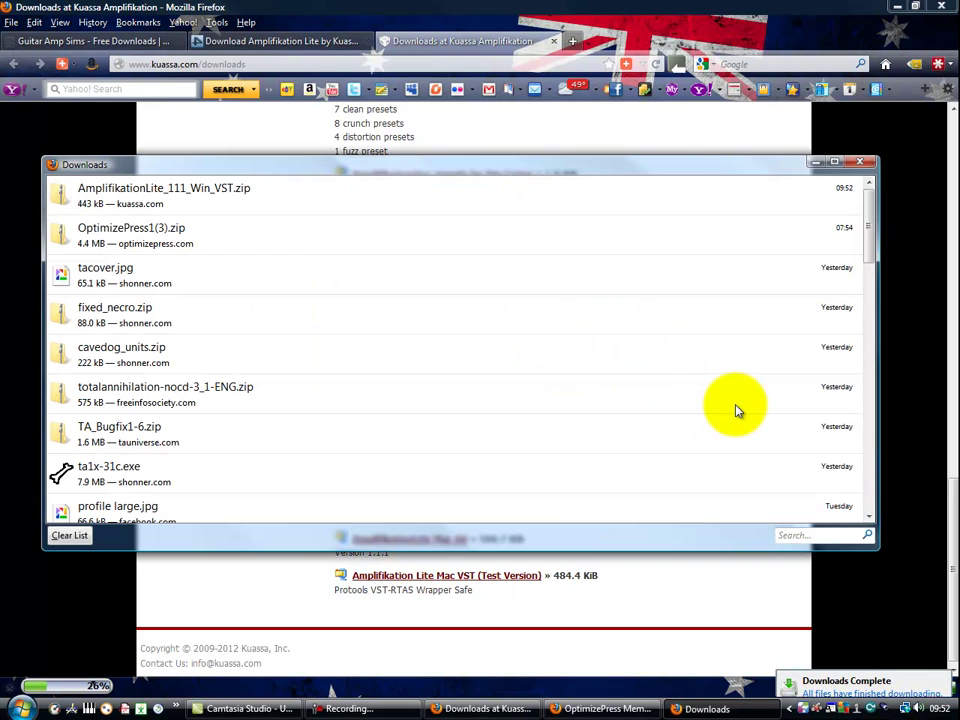
{"action": "double_click", "coordinate": [224, 198]}
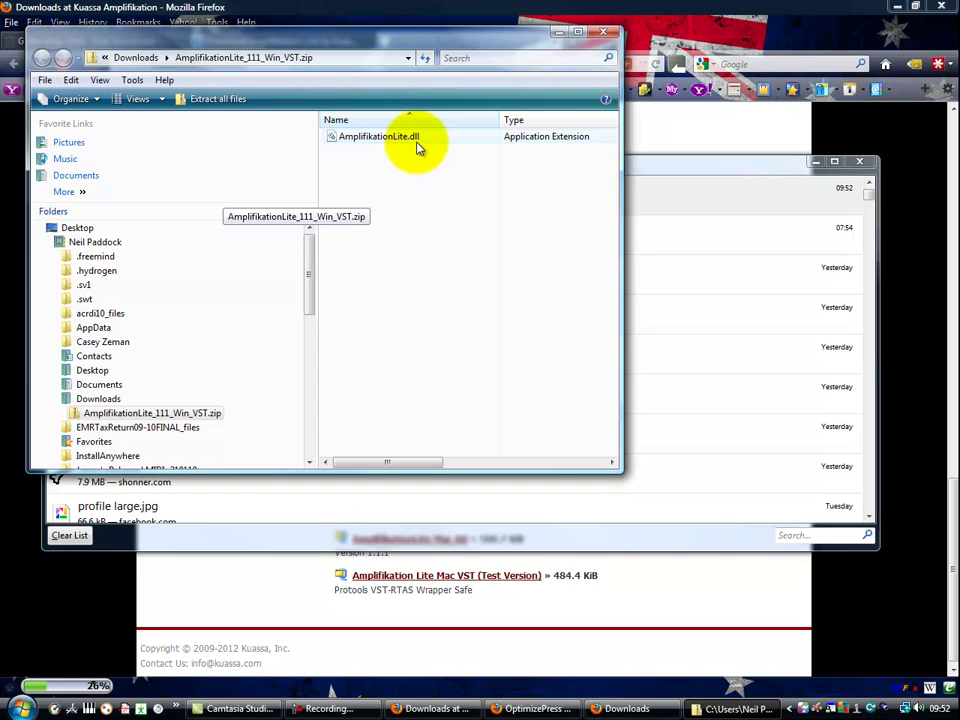
Copy AmplifikationLite.dll, then open C:\Program Files\Steinberg\VstPlugIns via the Desktop shortcut.
{"action": "left_click", "coordinate": [398, 143]}
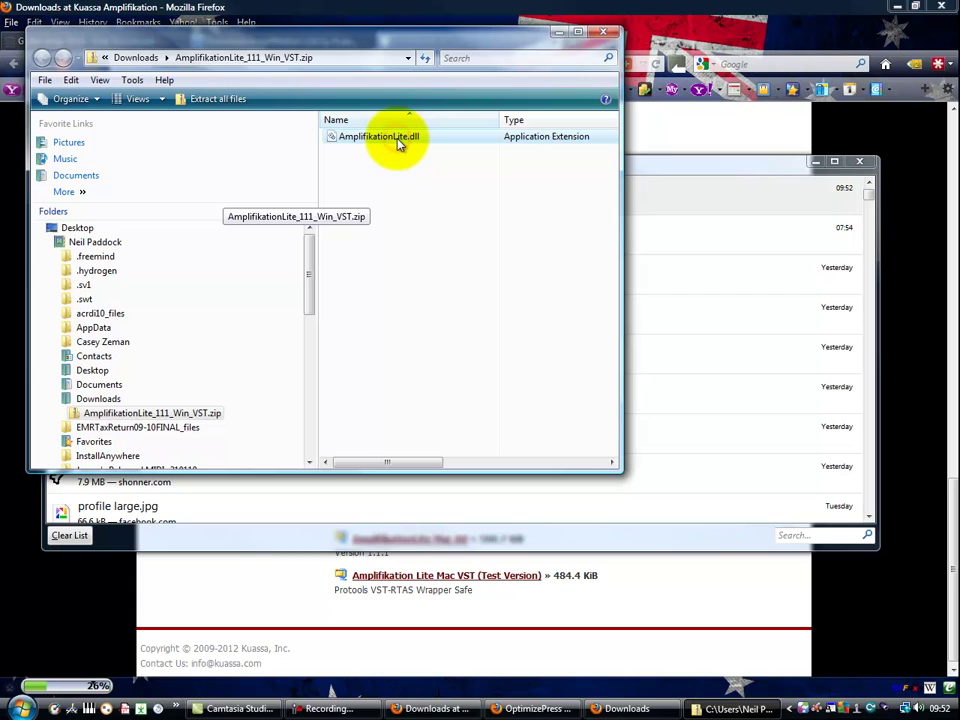
{"action": "right_click", "coordinate": [399, 143]}
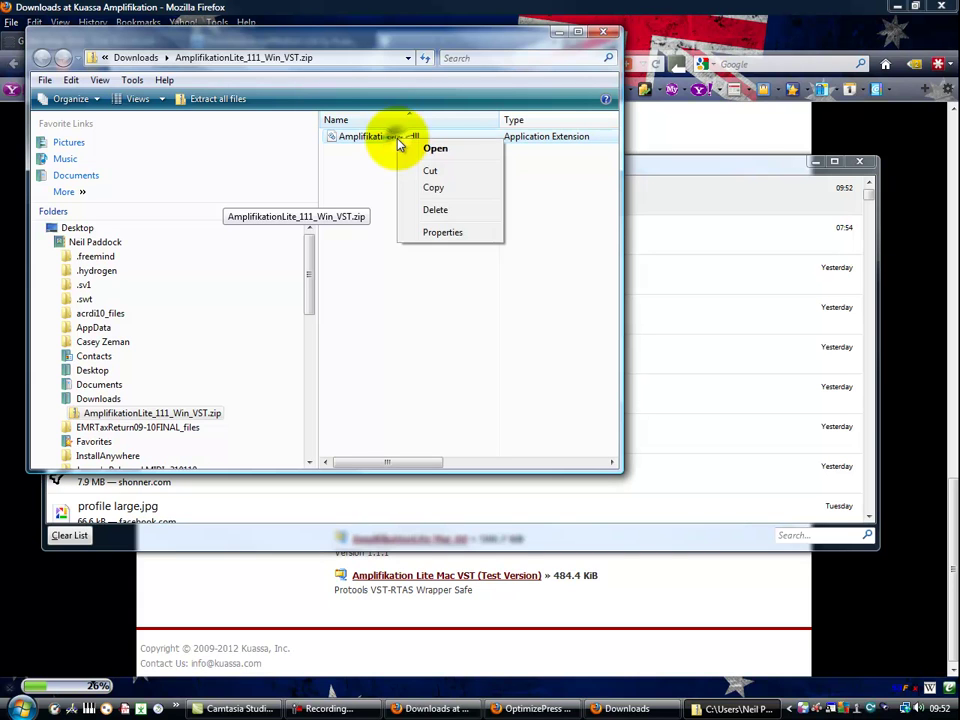
{"action": "left_click", "coordinate": [432, 189]}
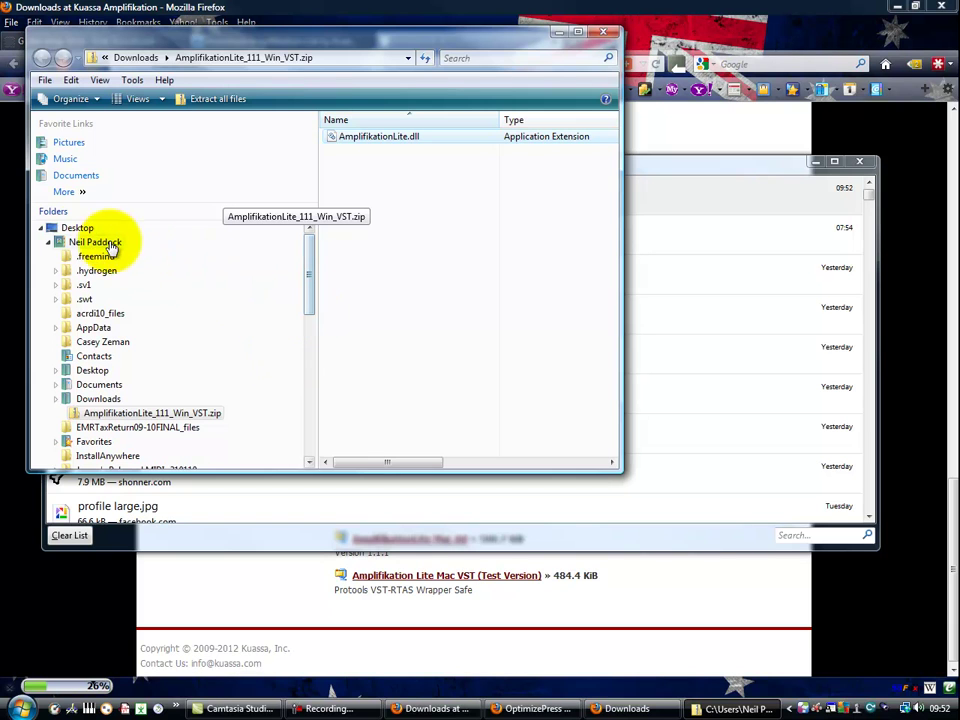
{"action": "left_click", "coordinate": [80, 228]}
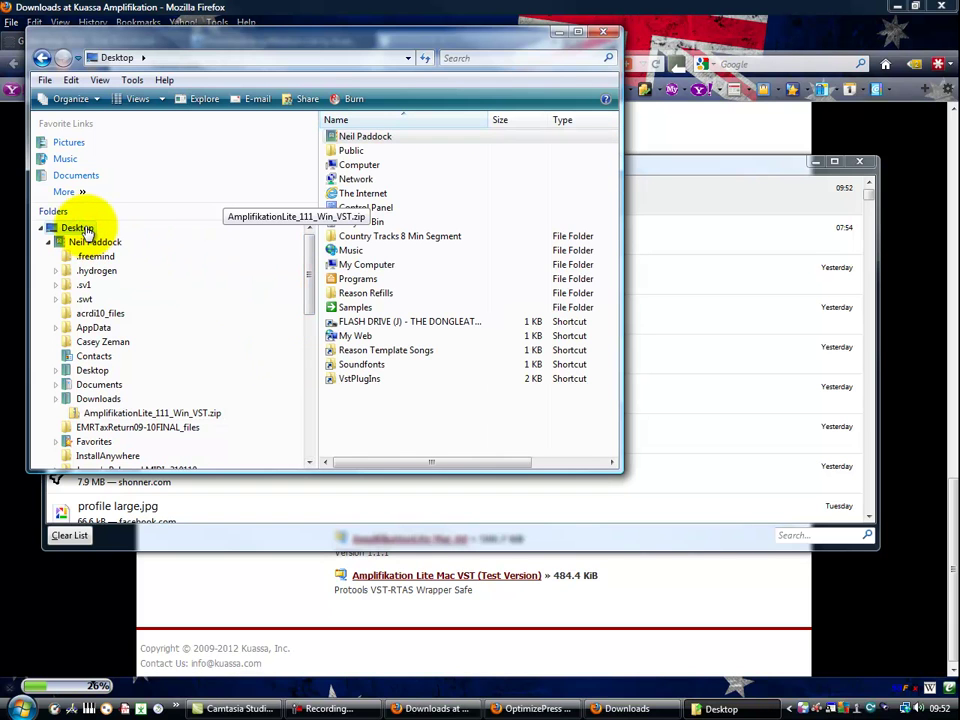
{"action": "double_click", "coordinate": [361, 381]}
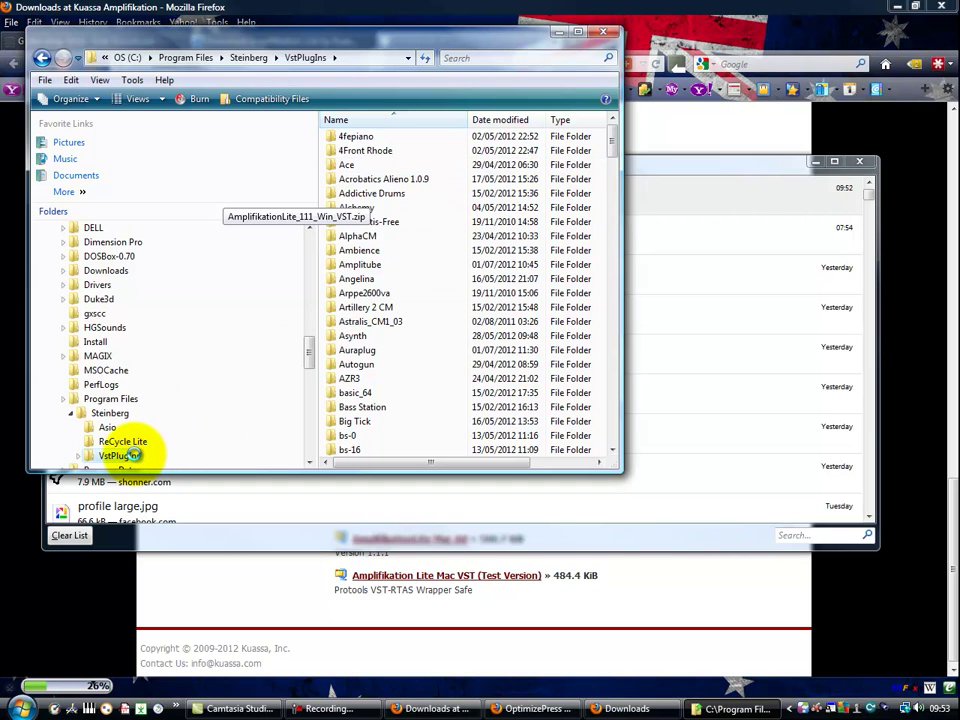
Create a folder named 'Kuassa' inside VstPlugIns, granting admin permission, and open it.
{"action": "right_click", "coordinate": [130, 455]}
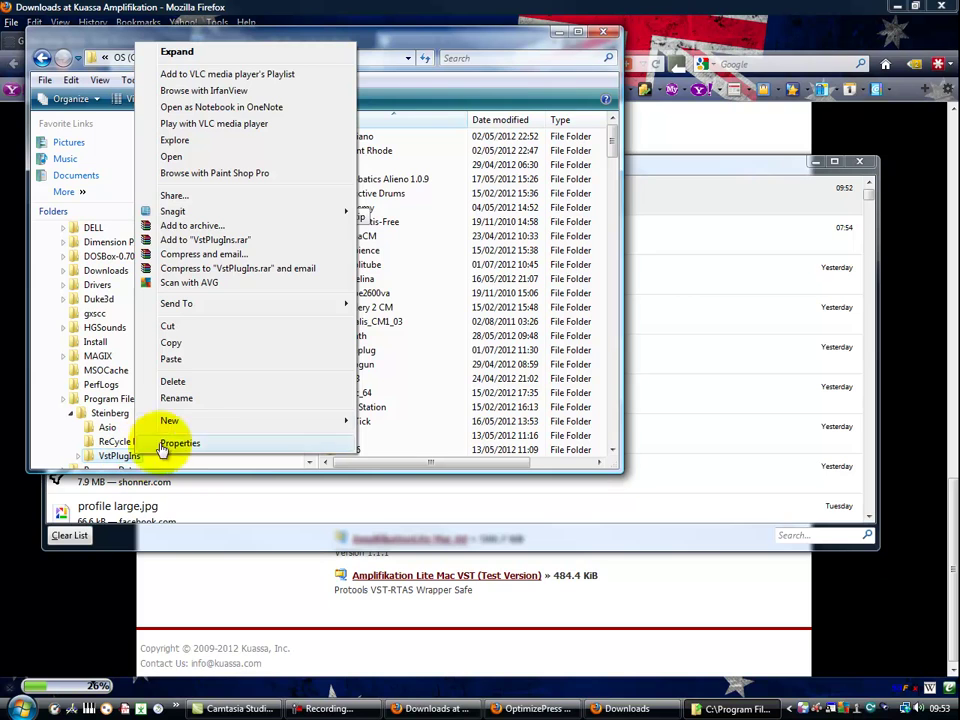
{"action": "mouse_move", "coordinate": [315, 418]}
{"action": "left_click", "coordinate": [388, 420]}
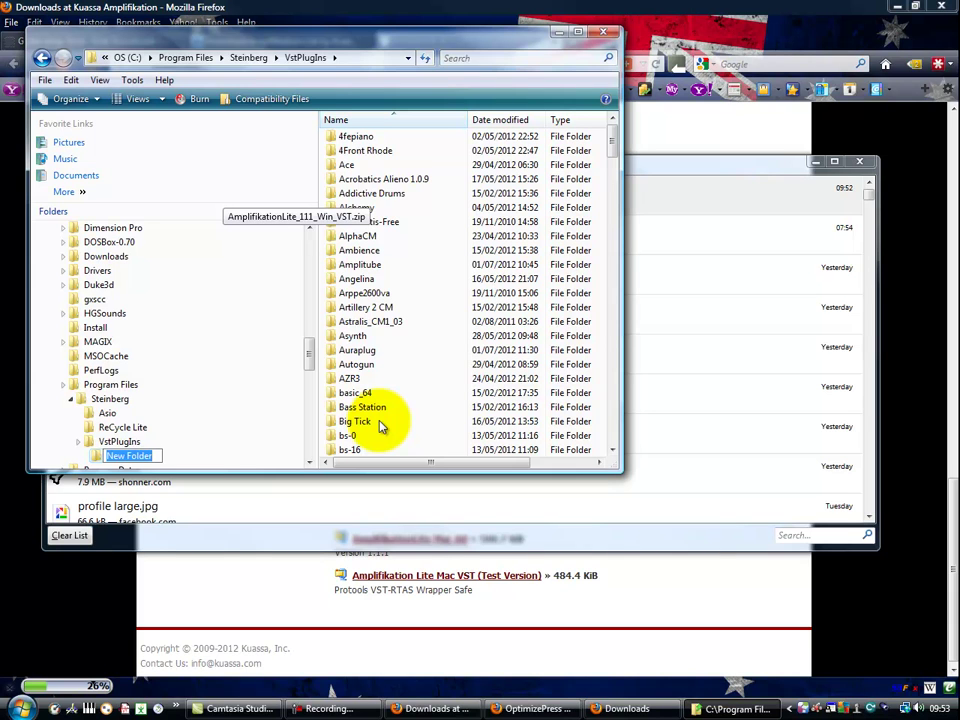
{"action": "type", "text": "Kuassa"}
{"action": "key", "text": "Escape"}
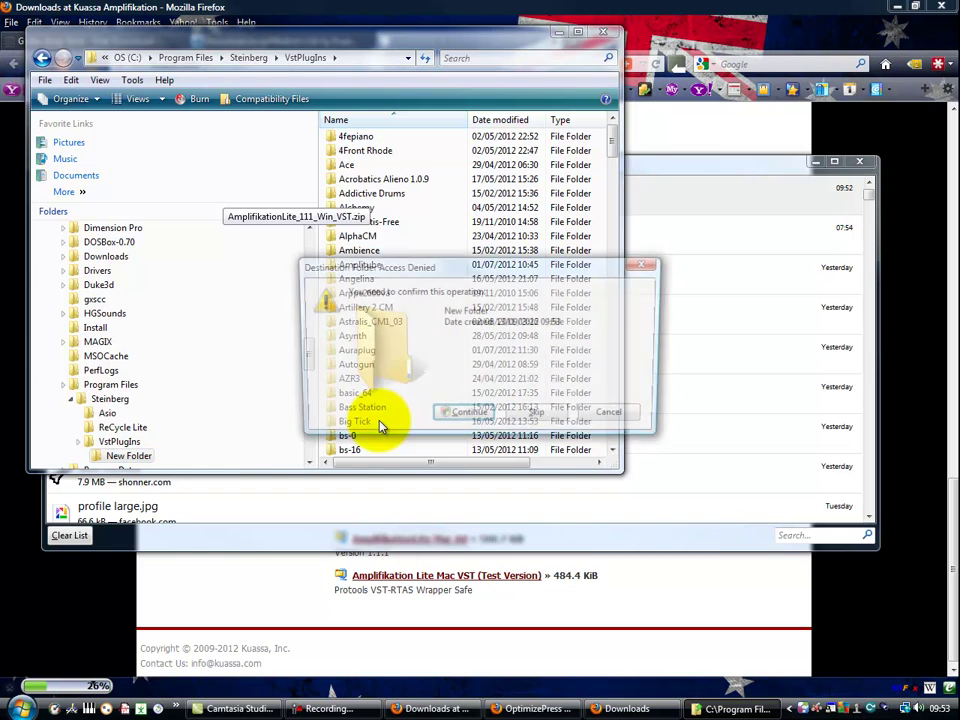
{"action": "left_click", "coordinate": [455, 420]}
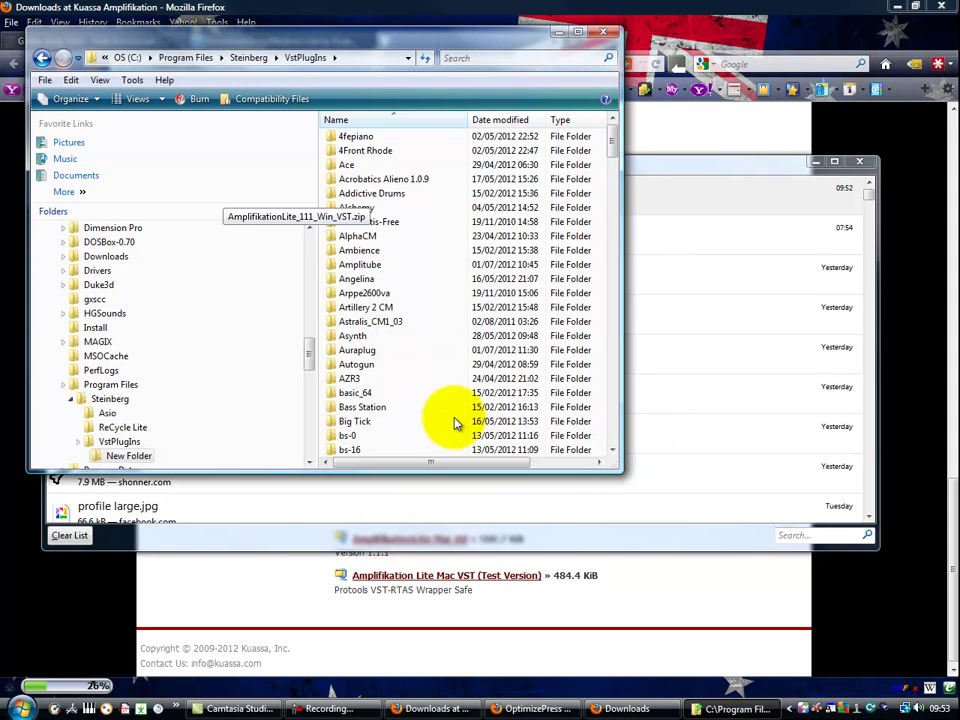
{"action": "type", "text": "Kuassa"}
{"action": "key", "text": "Return"}
{"action": "left_click", "coordinate": [124, 456]}
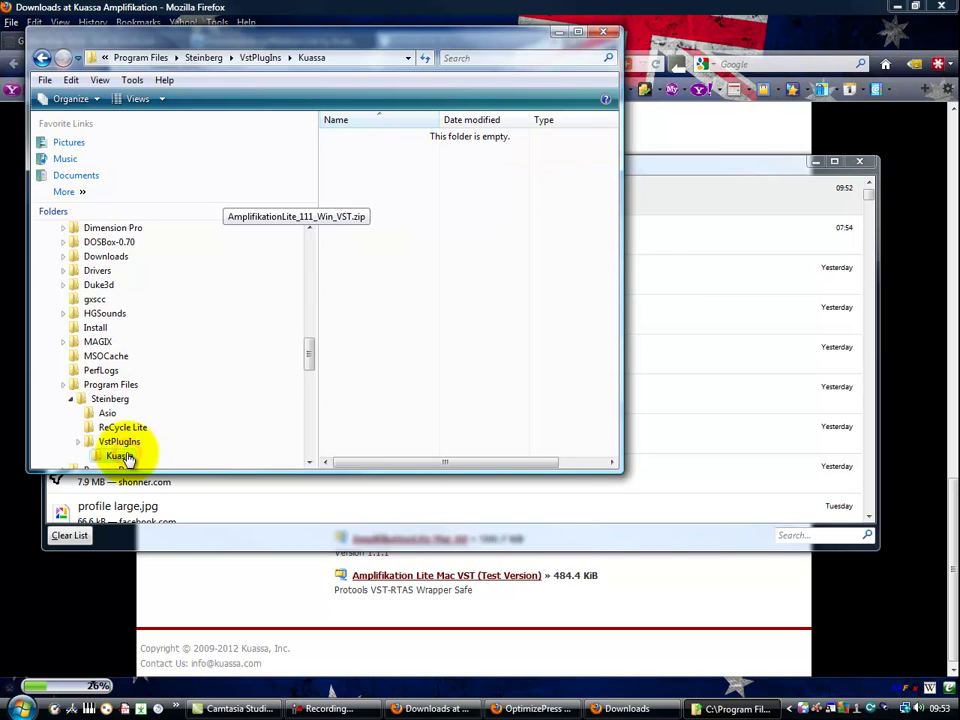
Paste AmplifikationLite.dll into the Kuassa folder, allowing administrator access.
{"action": "right_click", "coordinate": [390, 169]}
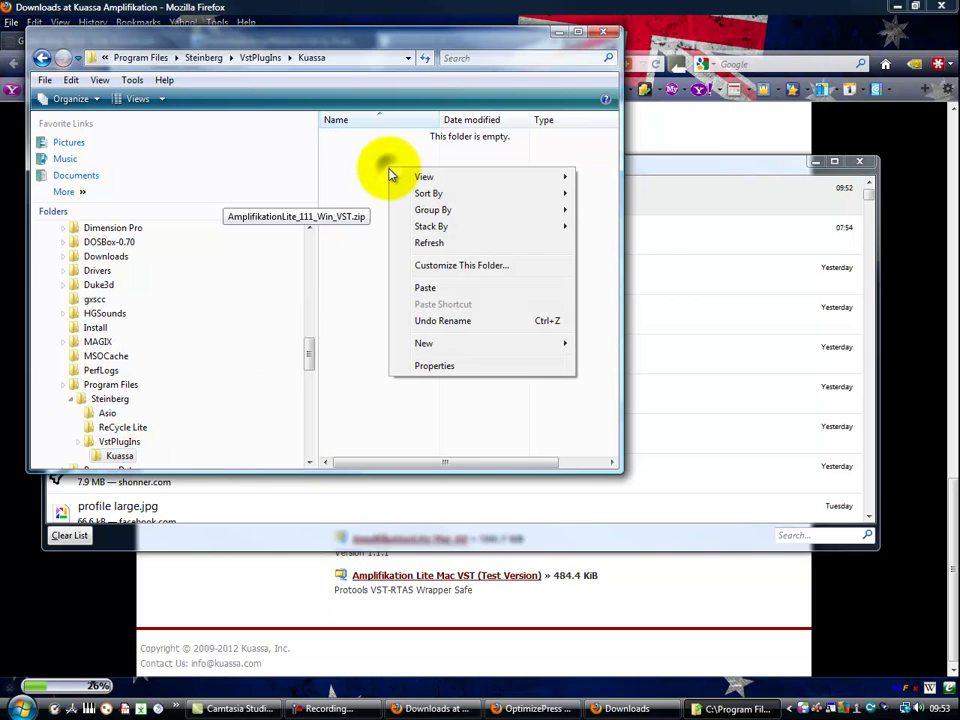
{"action": "left_click", "coordinate": [413, 289]}
{"action": "left_click", "coordinate": [463, 418]}
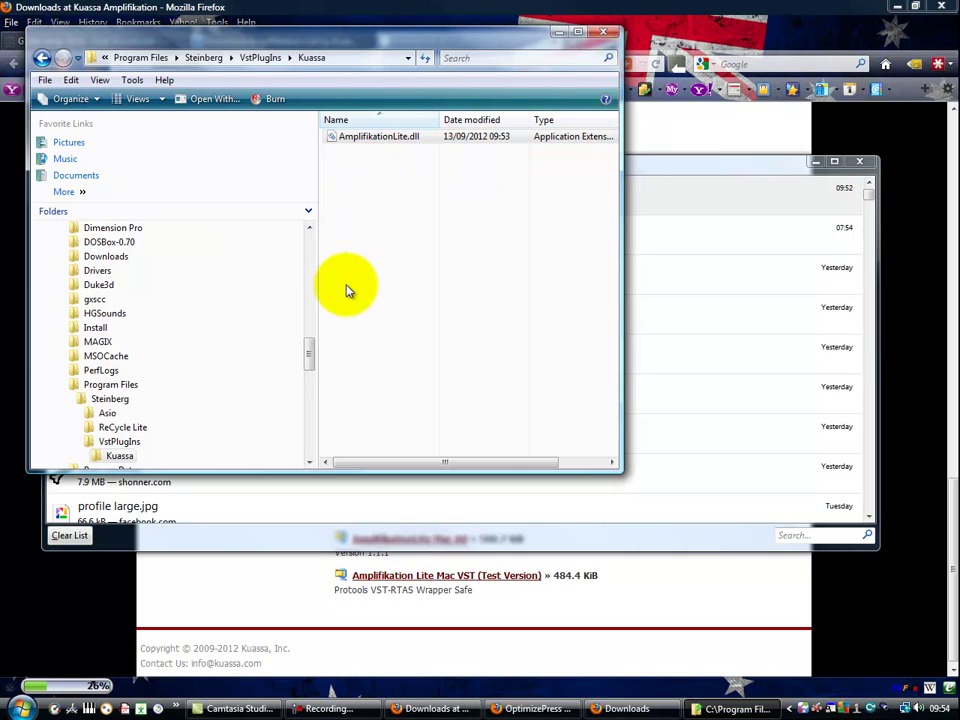
Rename the Kuassa folder to 'Kuassa Amplifikation Lite' and dismiss the leftover folder's location error.
{"action": "right_click", "coordinate": [130, 458]}
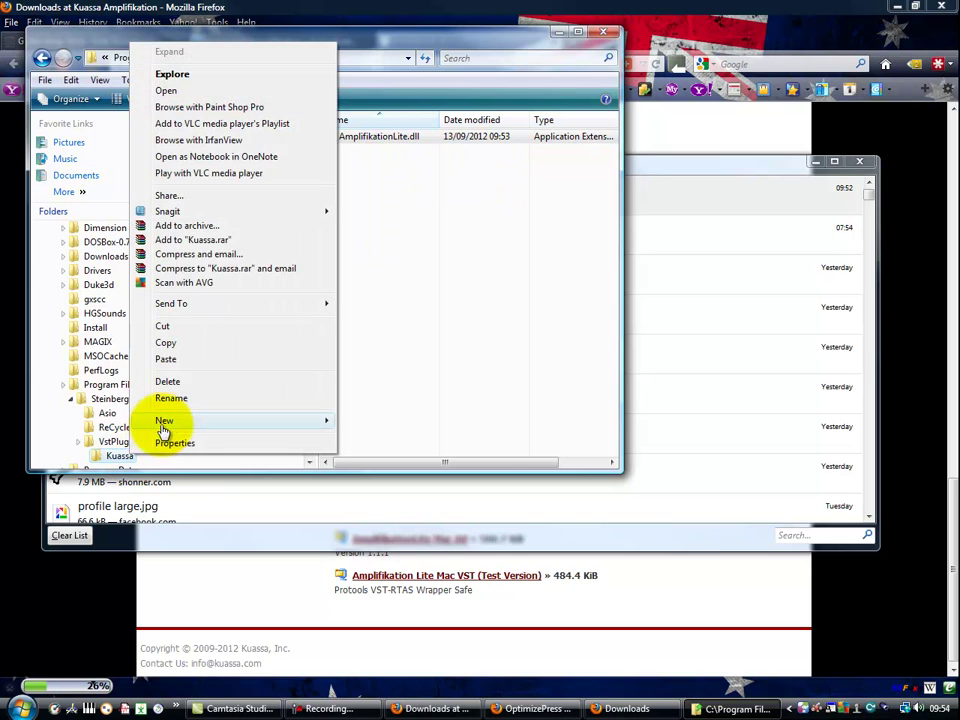
{"action": "left_click", "coordinate": [171, 398]}
{"action": "left_click", "coordinate": [137, 455]}
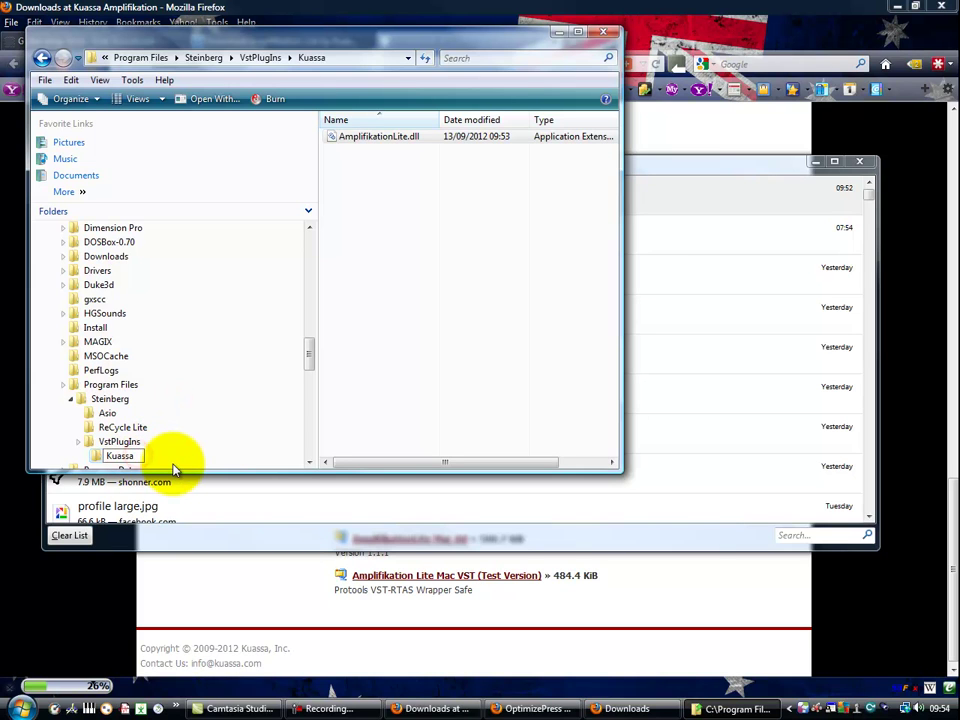
{"action": "type", "text": "Amplifikation Lite"}
{"action": "key", "text": "Return"}
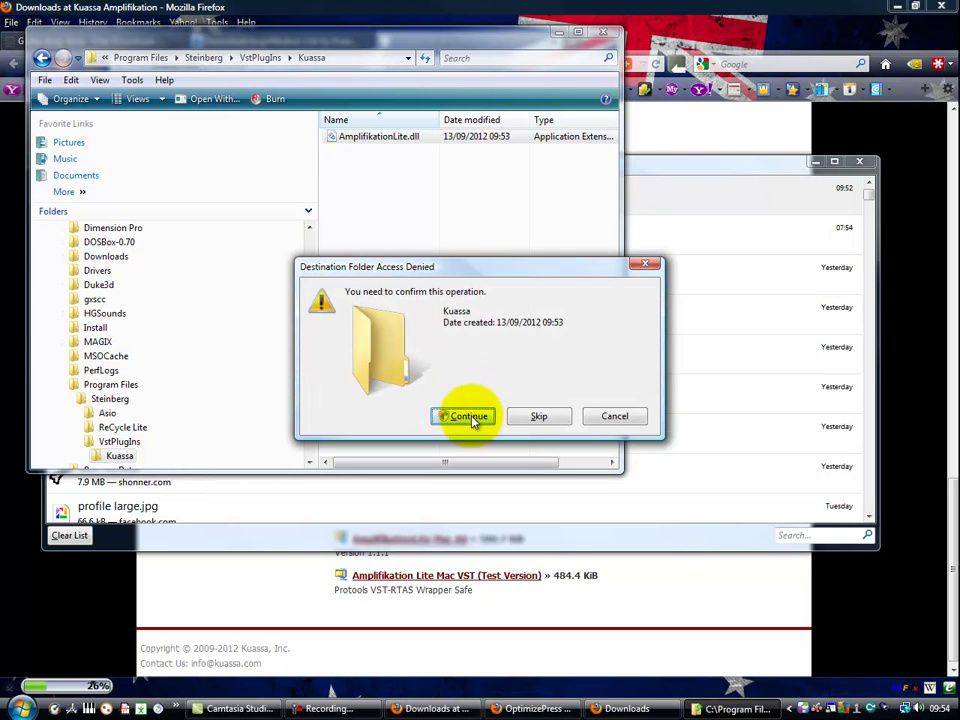
{"action": "left_click", "coordinate": [471, 418]}
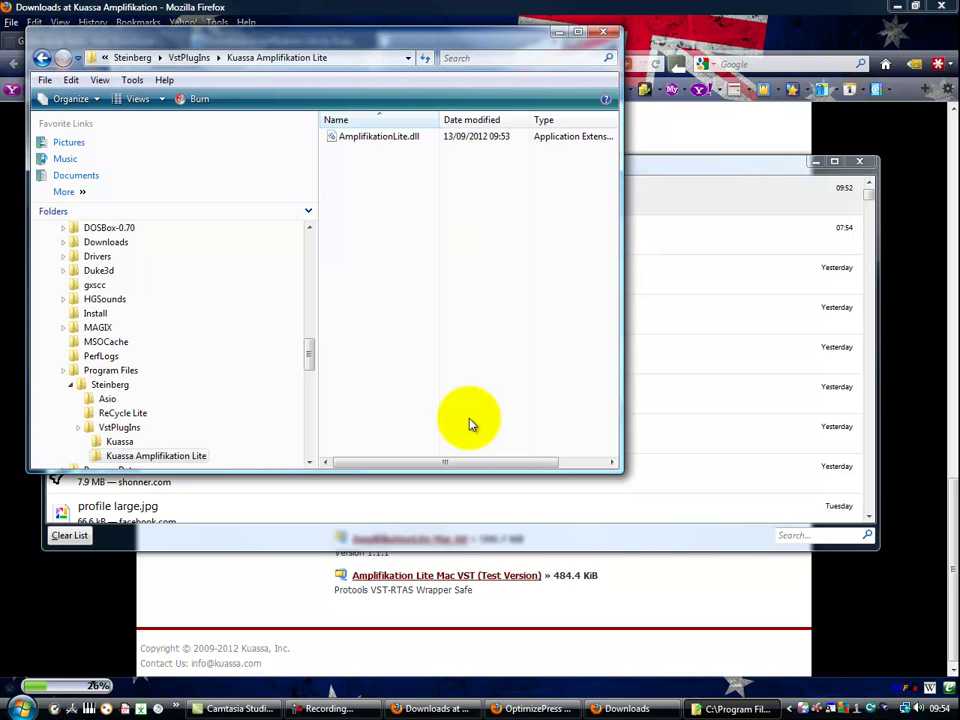
{"action": "left_click", "coordinate": [121, 443]}
{"action": "left_click", "coordinate": [645, 375]}
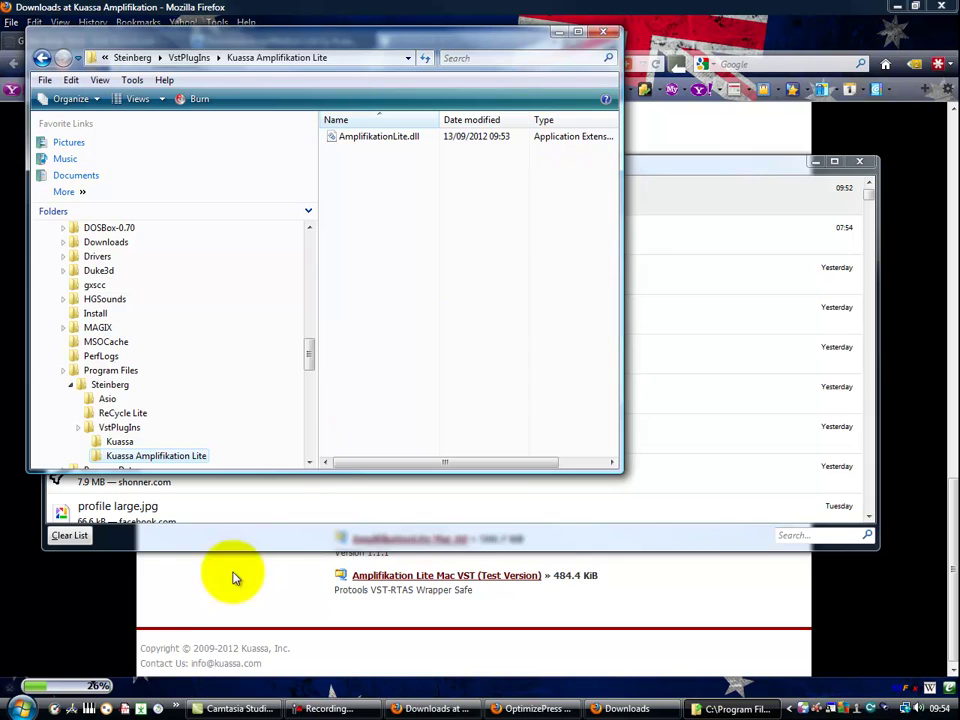
Launch C:\Program Files\REAPER\reaper.exe from the Start menu's Run dialog.
{"action": "left_click", "coordinate": [20, 708]}
{"action": "left_click", "coordinate": [94, 658]}
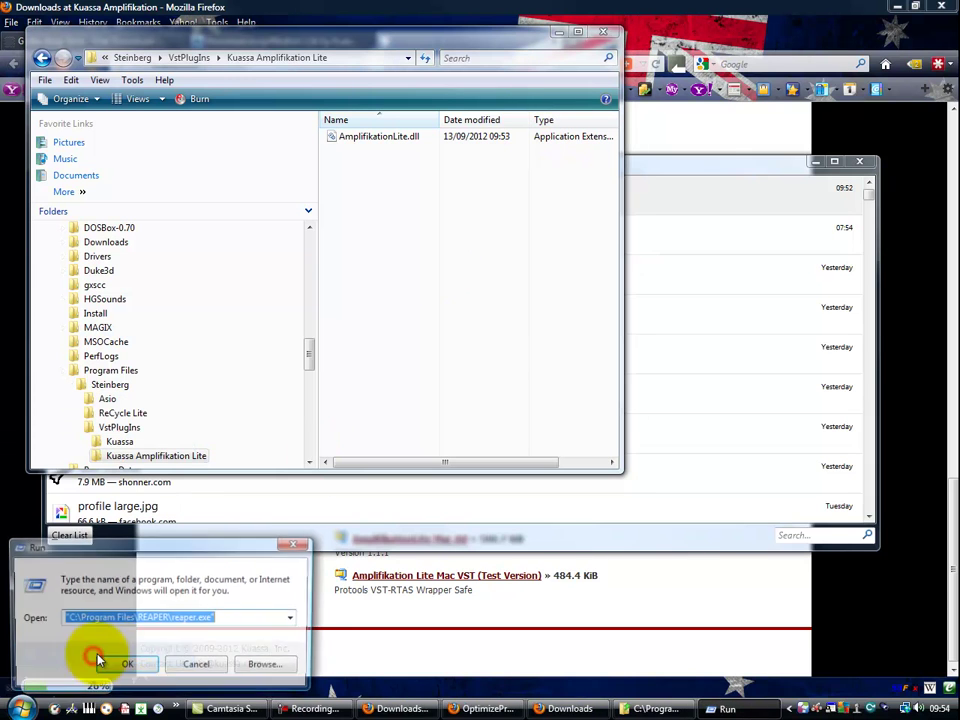
{"action": "left_click", "coordinate": [133, 666]}
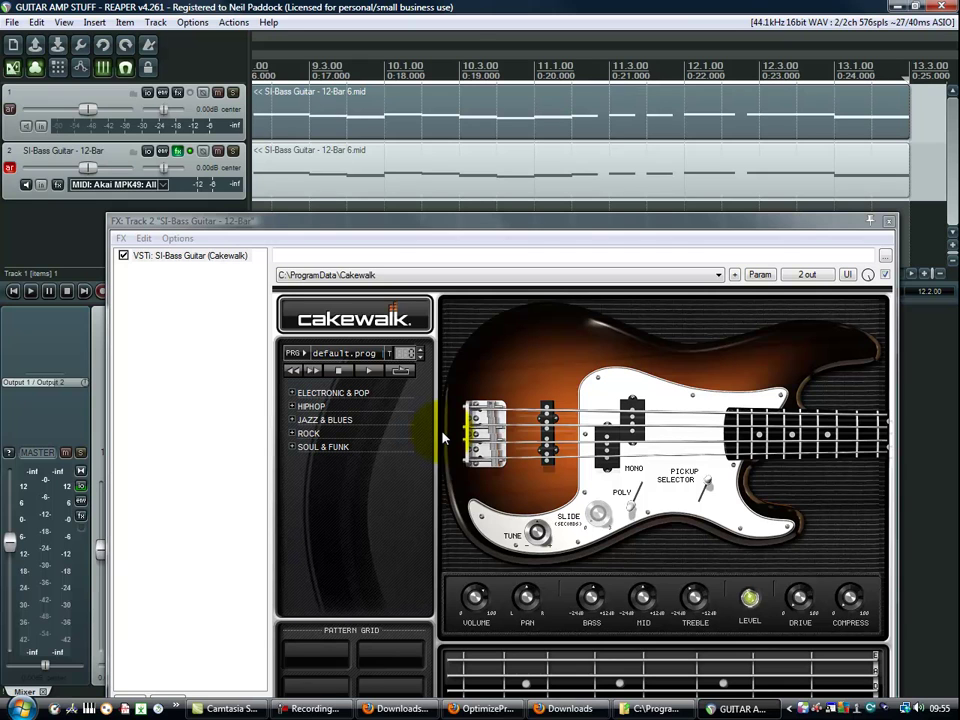
Select track 2 (SI-Bass Guitar - 12-Bar) and solo it.
{"action": "left_click", "coordinate": [155, 23]}
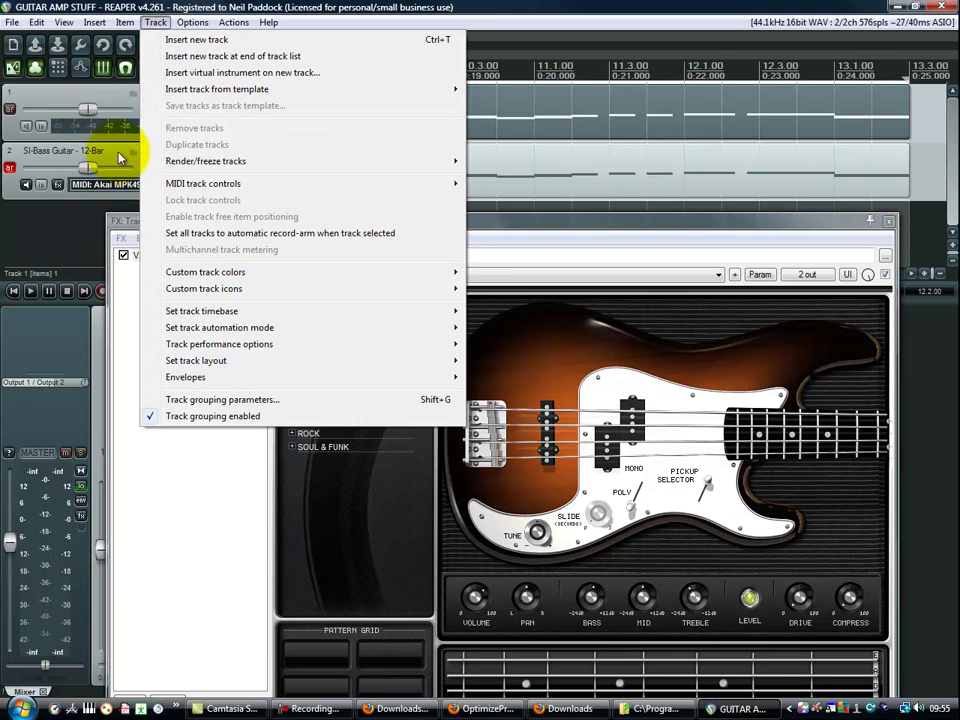
{"action": "left_click", "coordinate": [118, 155]}
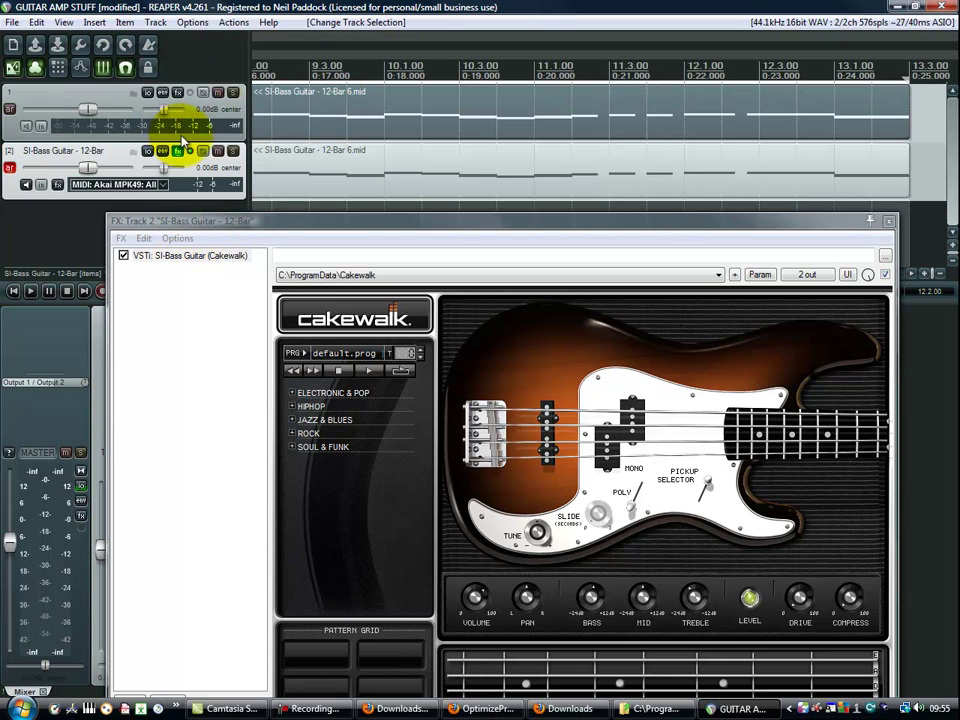
{"action": "left_click", "coordinate": [233, 151]}
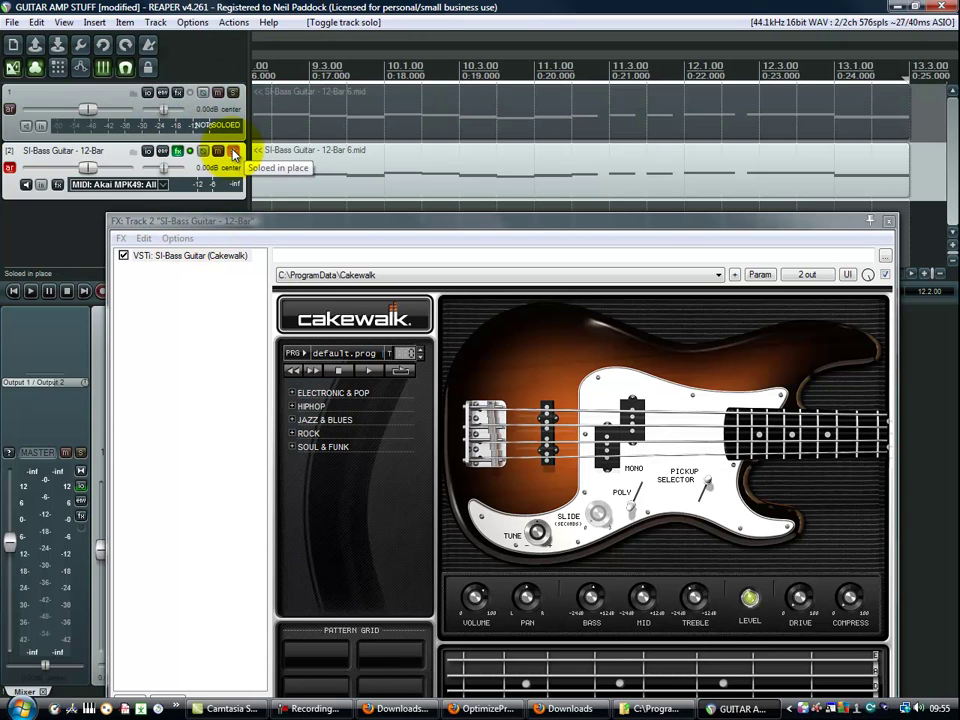
Play the project from the start and nudge track 2's FX window upward.
{"action": "left_click", "coordinate": [12, 291]}
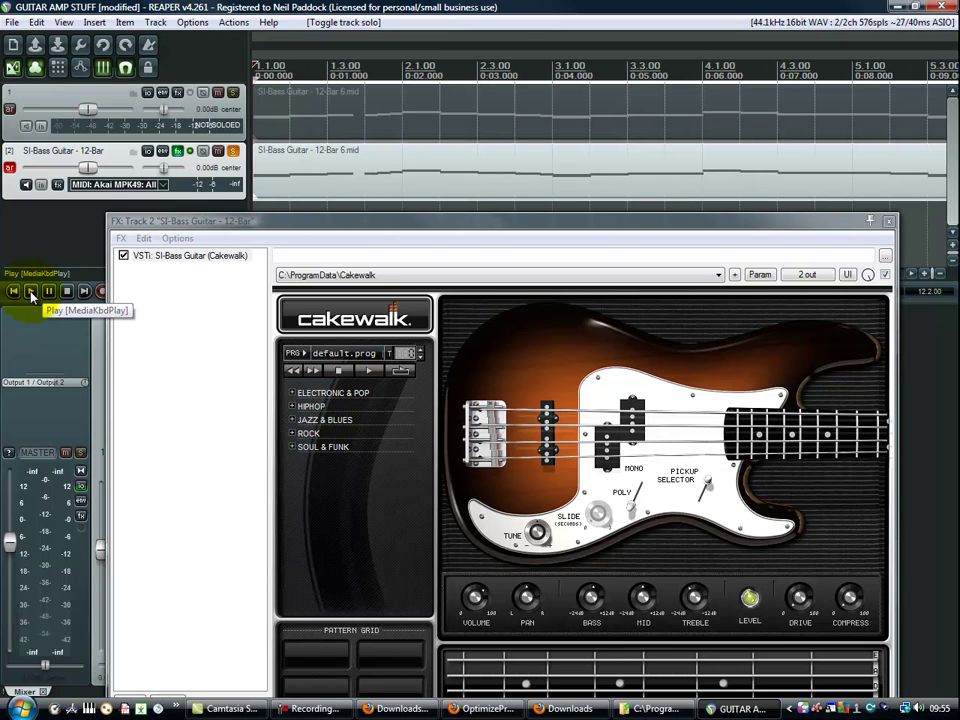
{"action": "left_click", "coordinate": [31, 291]}
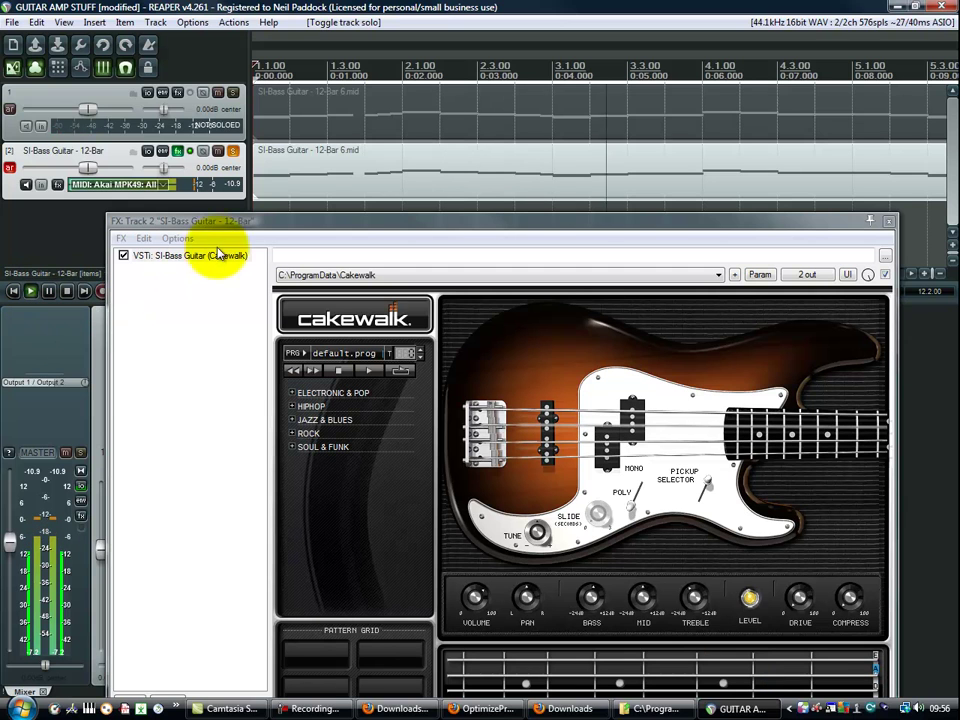
{"action": "left_click_drag", "start_coordinate": [253, 222], "coordinate": [260, 186]}
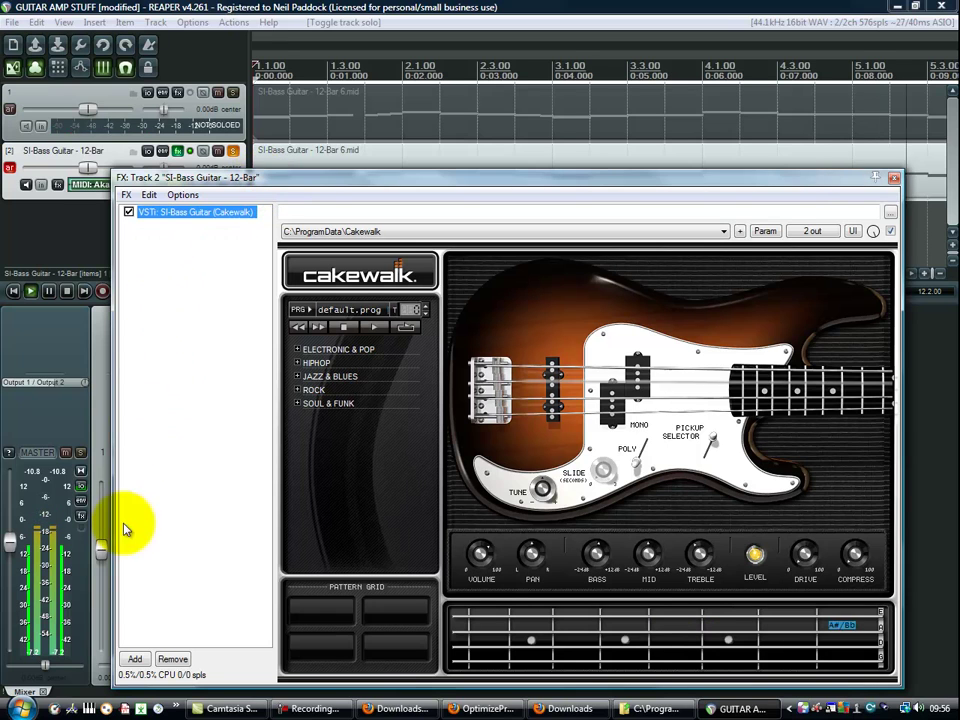
Filter the FX list for 'amplifik' and insert VST: Kuassa Amplifikation Lite after SI-Bass Guitar.
{"action": "left_click", "coordinate": [135, 660]}
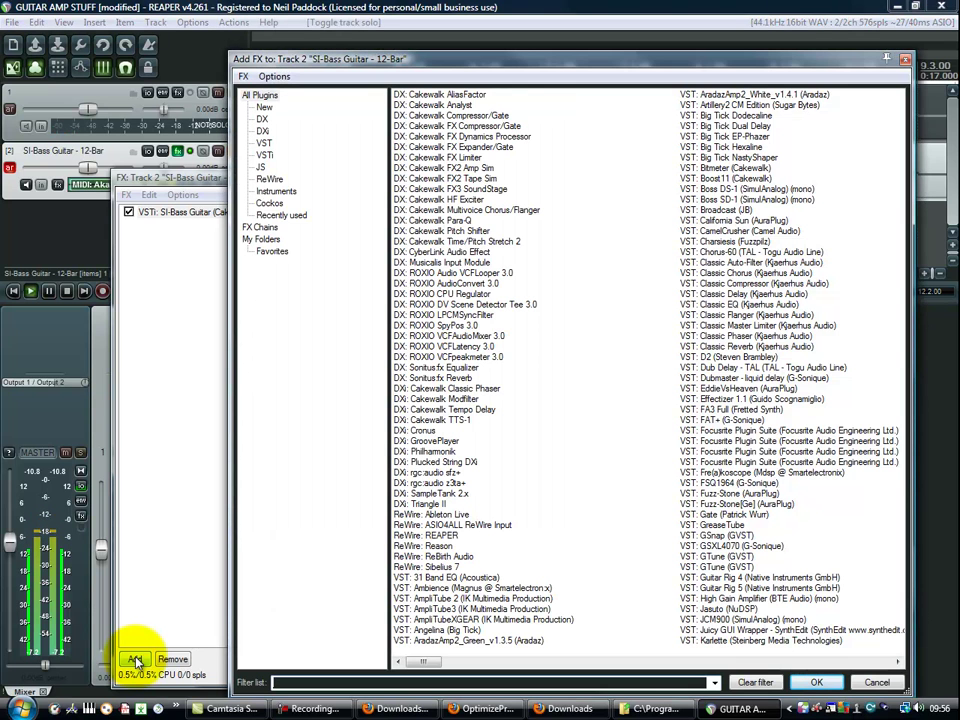
{"action": "type", "text": "ampl"}
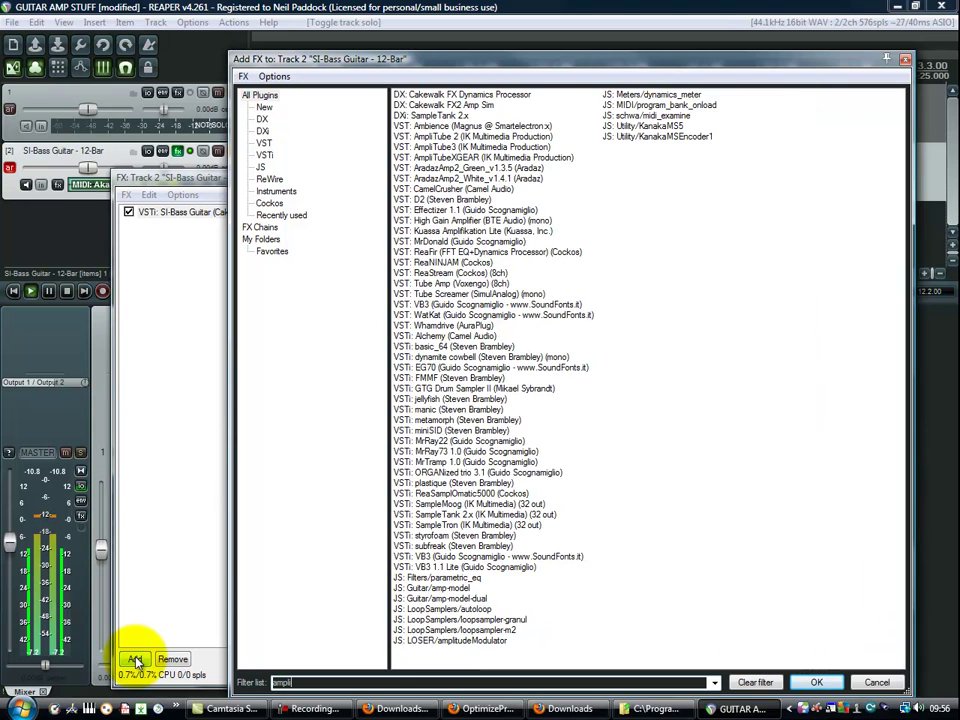
{"action": "type", "text": "ifik"}
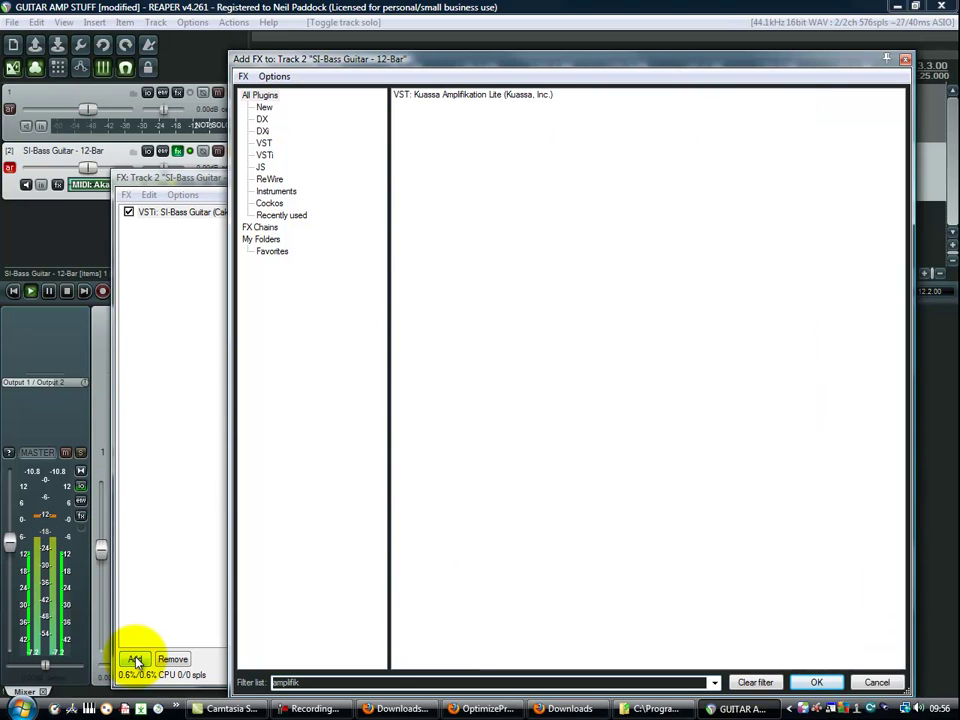
{"action": "left_click", "coordinate": [411, 97]}
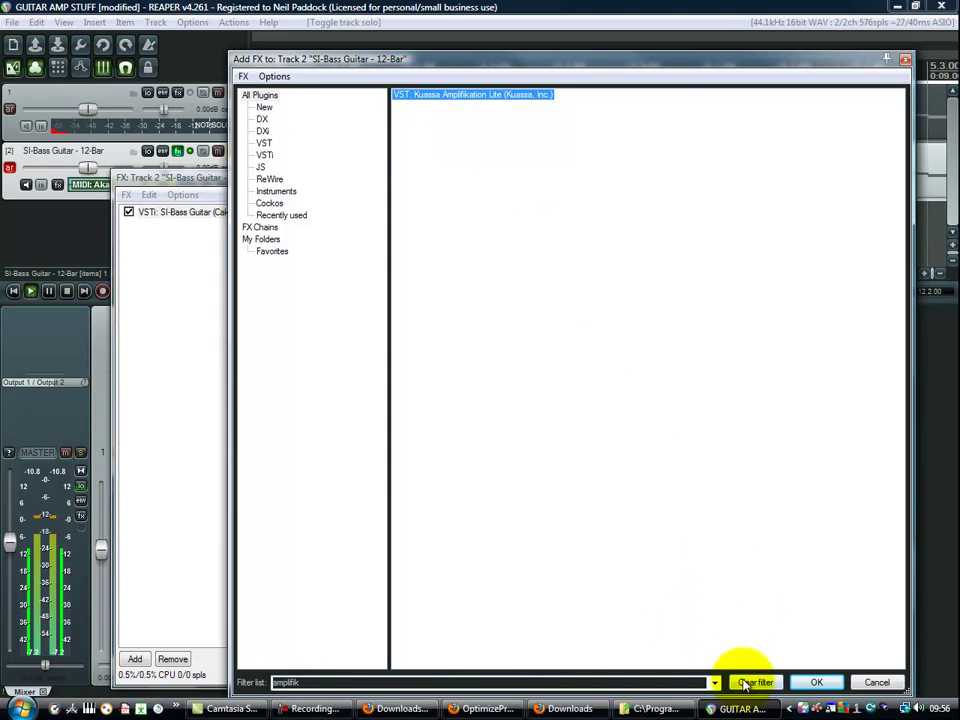
{"action": "left_click", "coordinate": [816, 682]}
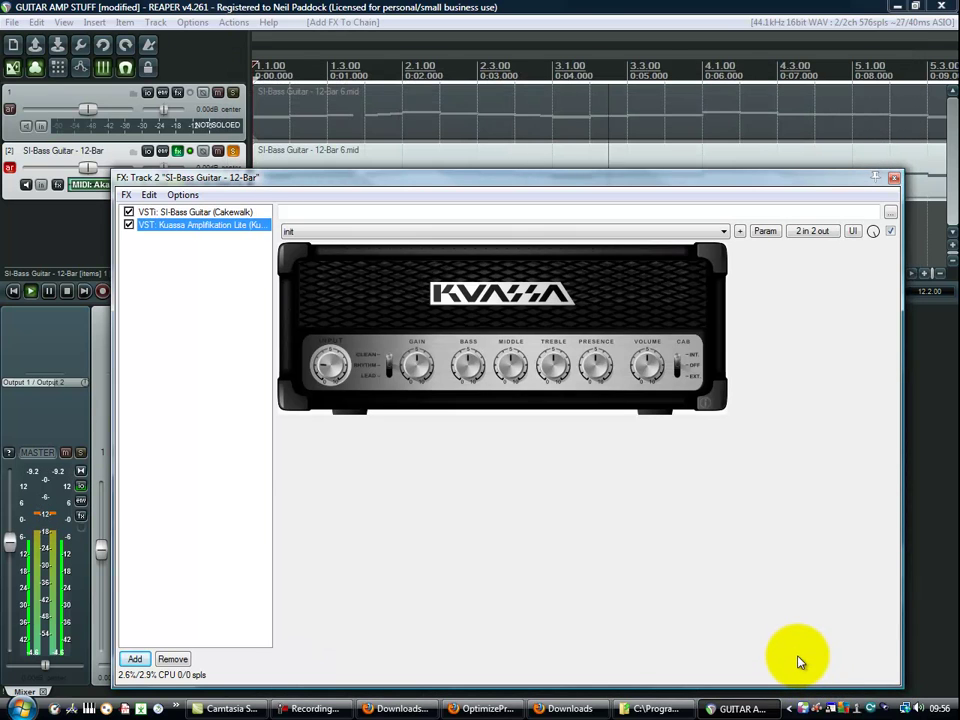
Browse the amp's presets while keeping init, then bypass and re-enable the amp to compare.
{"action": "left_click", "coordinate": [724, 231]}
{"action": "left_click", "coordinate": [724, 231]}
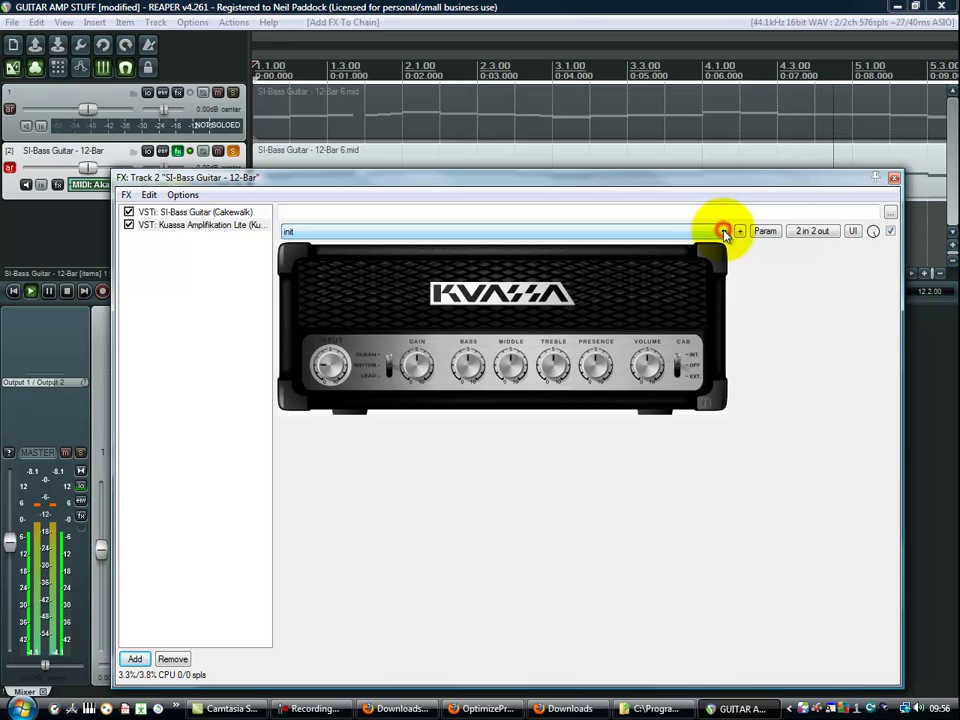
{"action": "left_click", "coordinate": [724, 231]}
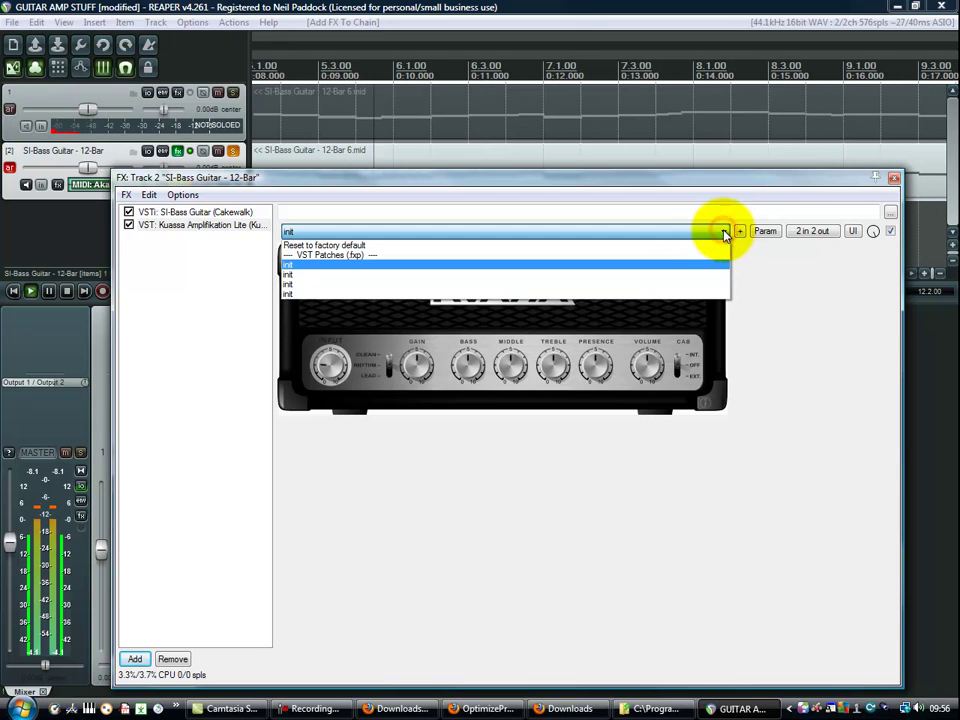
{"action": "left_click", "coordinate": [724, 231]}
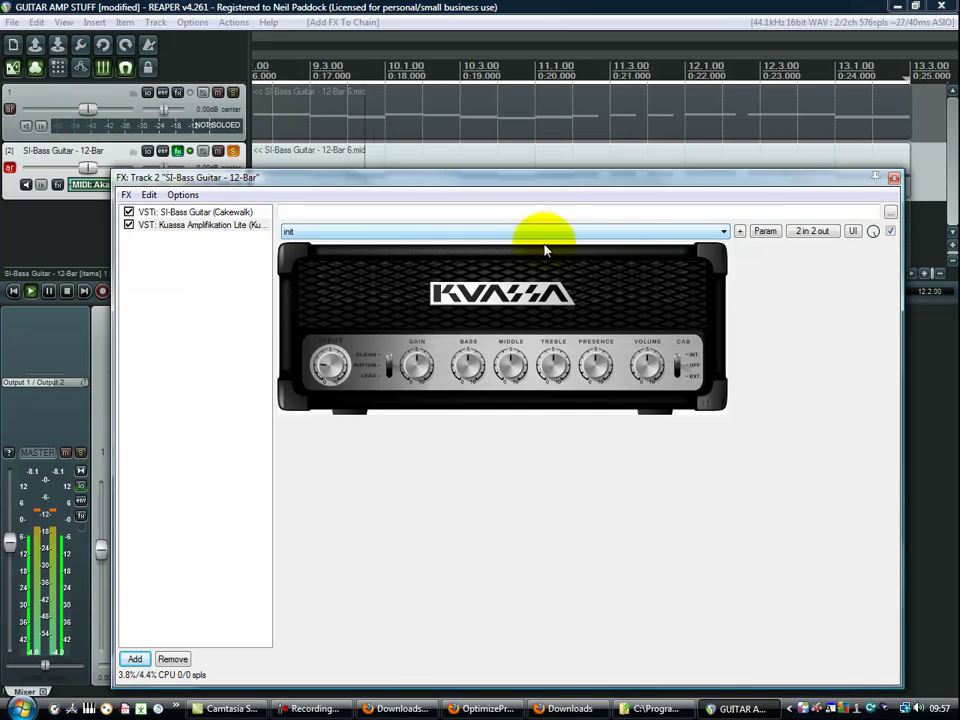
{"action": "left_click", "coordinate": [129, 226]}
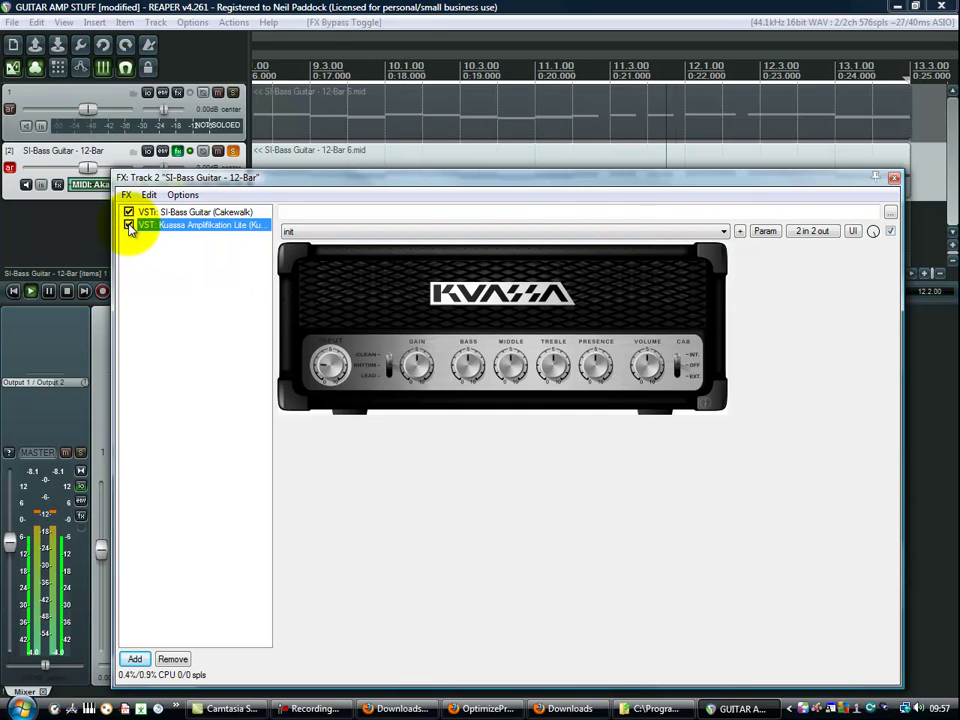
{"action": "left_click", "coordinate": [129, 226]}
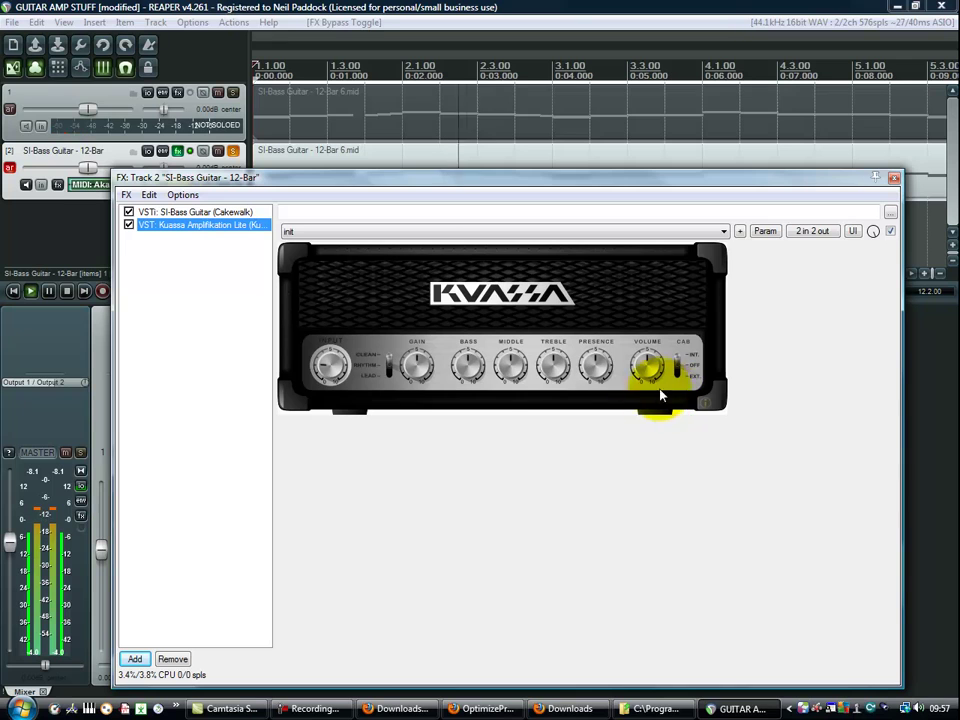
Turn up the amp's gain, middle, treble, presence and volume knobs.
{"action": "left_click", "coordinate": [413, 366]}
{"action": "mouse_move", "coordinate": [413, 366]}
{"action": "left_mouse_down"}
{"action": "mouse_move", "coordinate": [405, 368]}
{"action": "mouse_move", "coordinate": [413, 343]}
{"action": "left_mouse_up"}
{"action": "left_click_drag", "start_coordinate": [510, 368], "coordinate": [510, 320]}
{"action": "left_click_drag", "start_coordinate": [552, 367], "coordinate": [550, 340]}
{"action": "left_click_drag", "start_coordinate": [595, 366], "coordinate": [573, 310]}
{"action": "left_click_drag", "start_coordinate": [646, 366], "coordinate": [633, 337]}
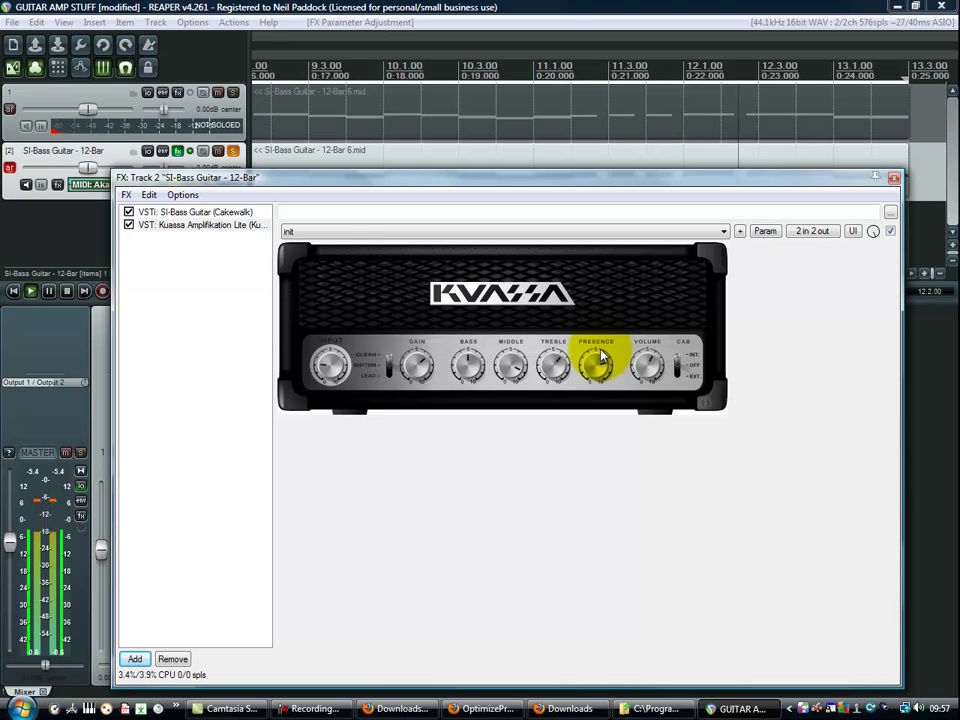
Stop playback so the project returns to the start.
{"action": "left_click", "coordinate": [67, 291]}
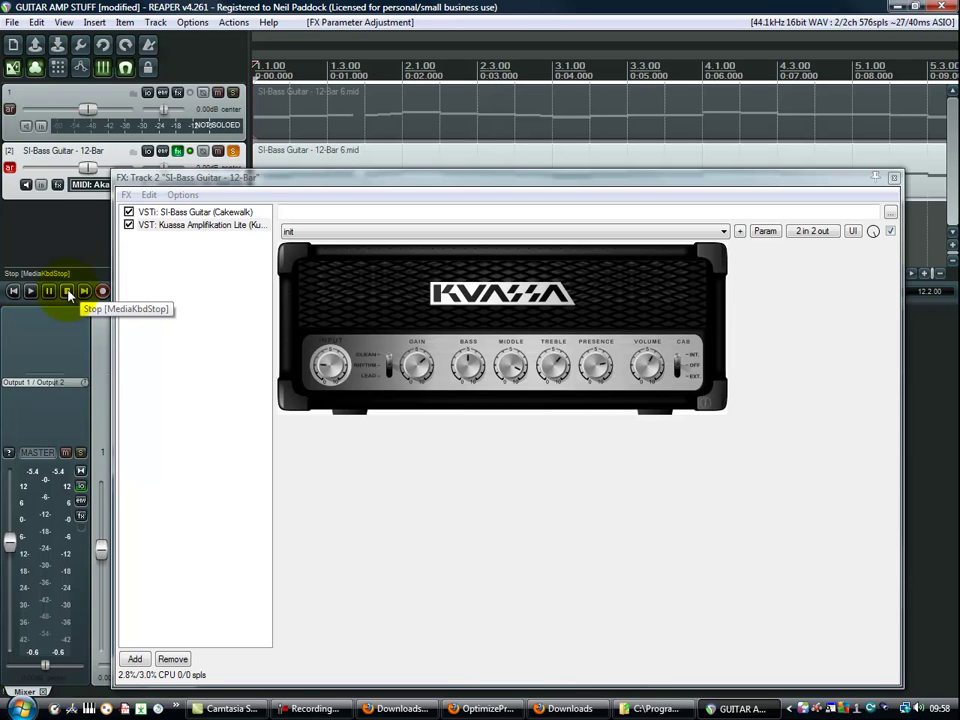
Remove the Kuassa amp from track 2's FX chain and open the input FX plugin list.
{"action": "left_click", "coordinate": [192, 225]}
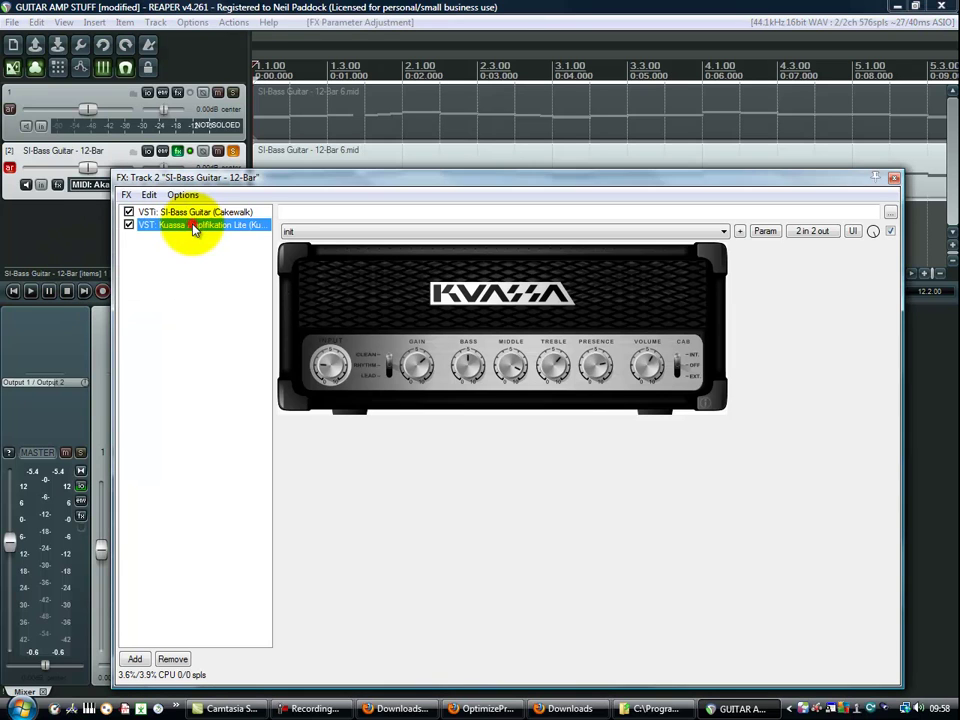
{"action": "left_click", "coordinate": [176, 659]}
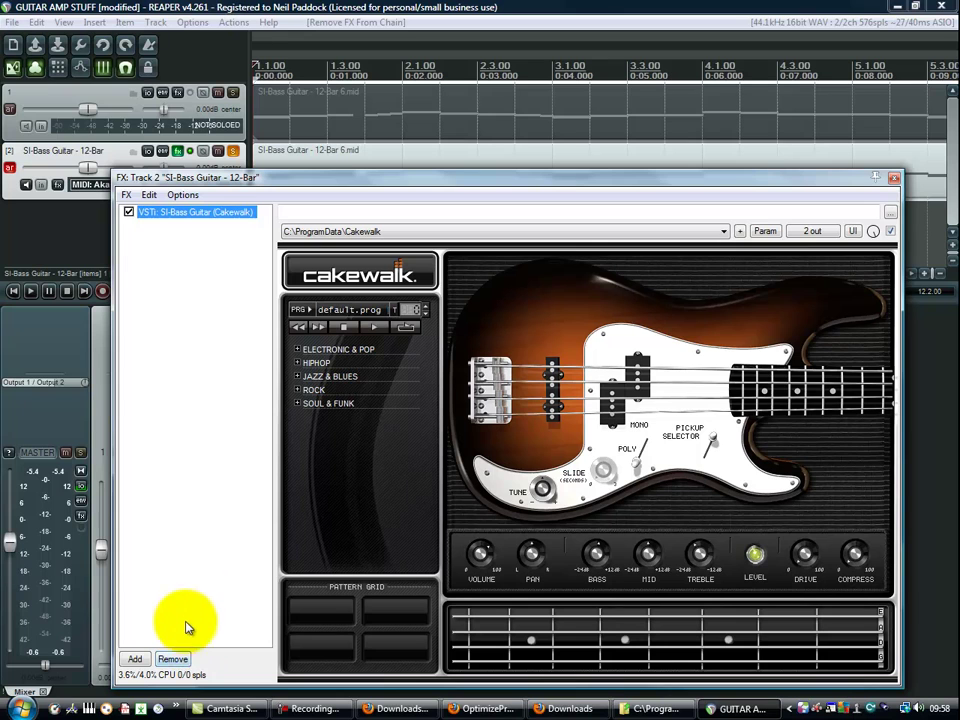
{"action": "left_click", "coordinate": [60, 188]}
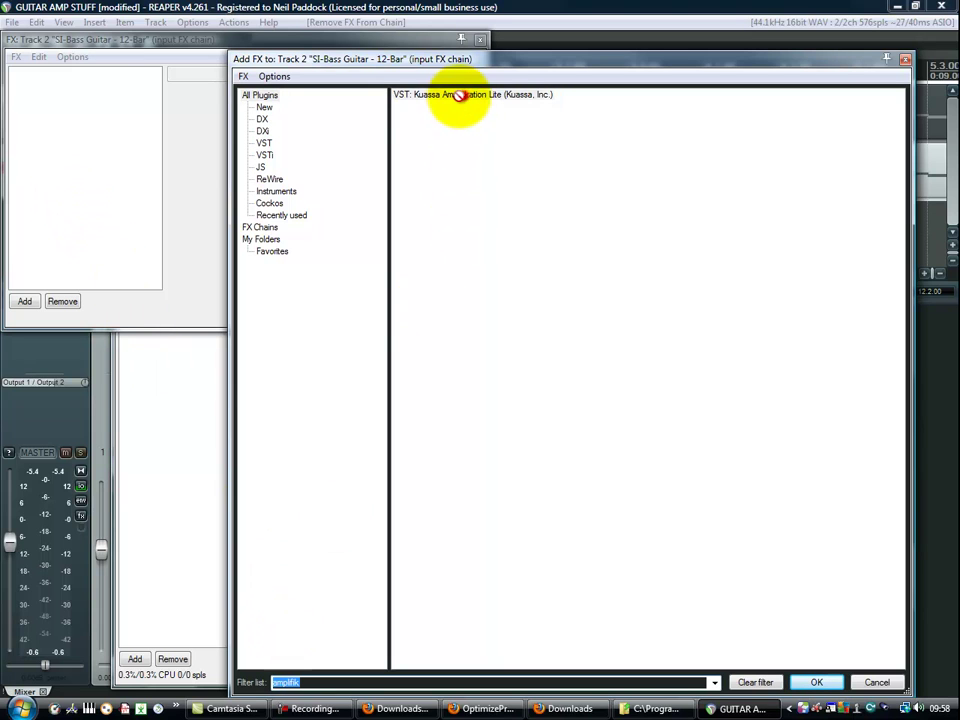
Add Kuassa Amplifikation Lite to track 2's input FX chain and start playback.
{"action": "left_click_drag", "start_coordinate": [460, 96], "coordinate": [92, 134]}
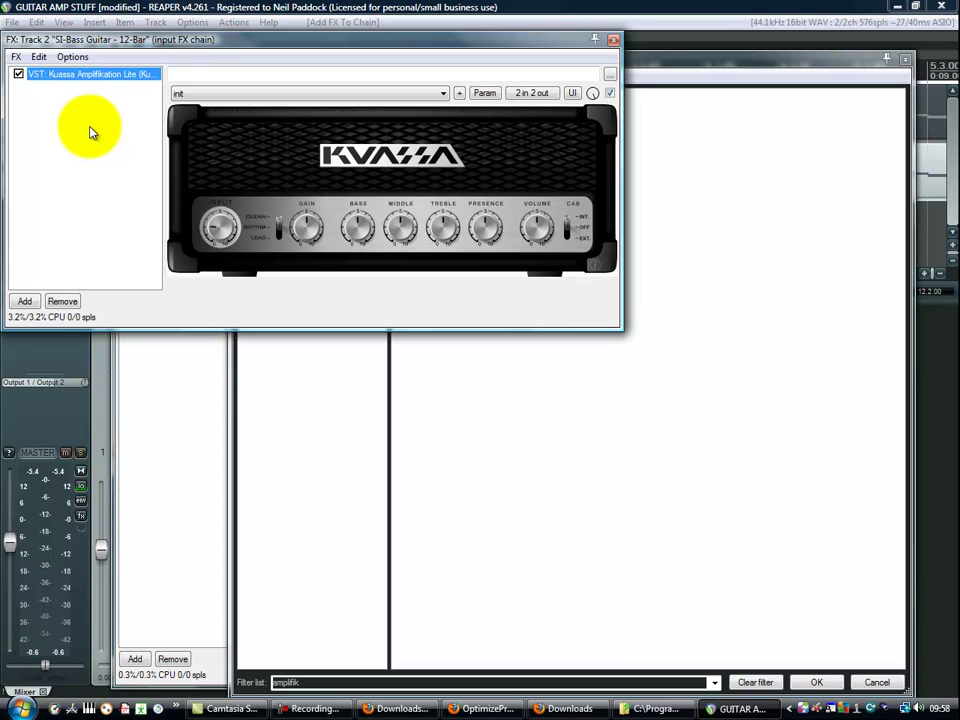
{"action": "left_click_drag", "start_coordinate": [200, 39], "coordinate": [318, 195]}
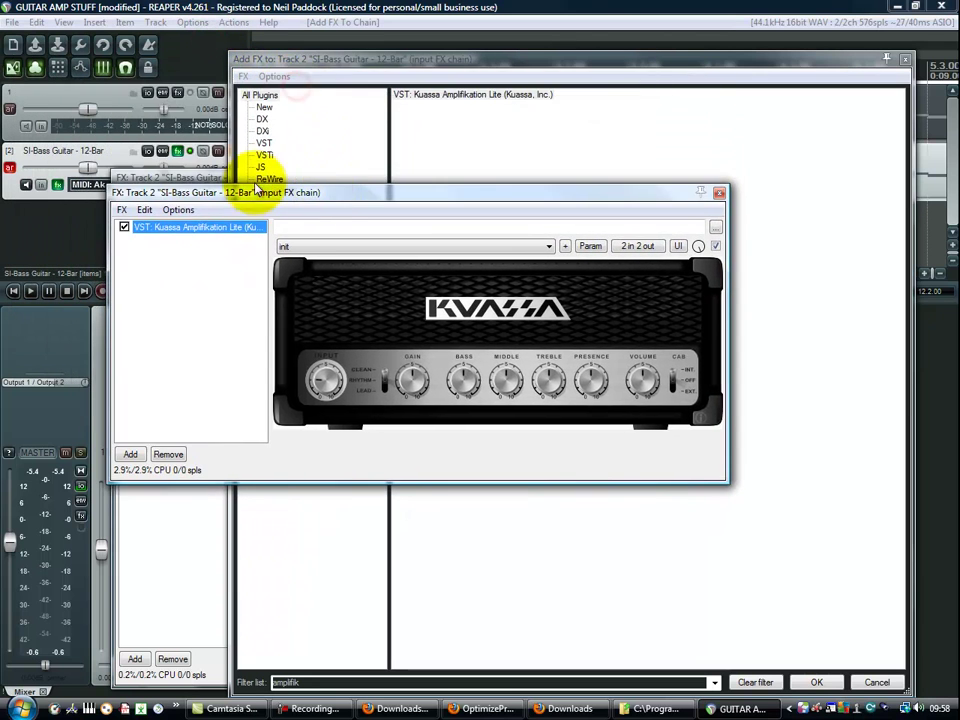
{"action": "left_click", "coordinate": [31, 291]}
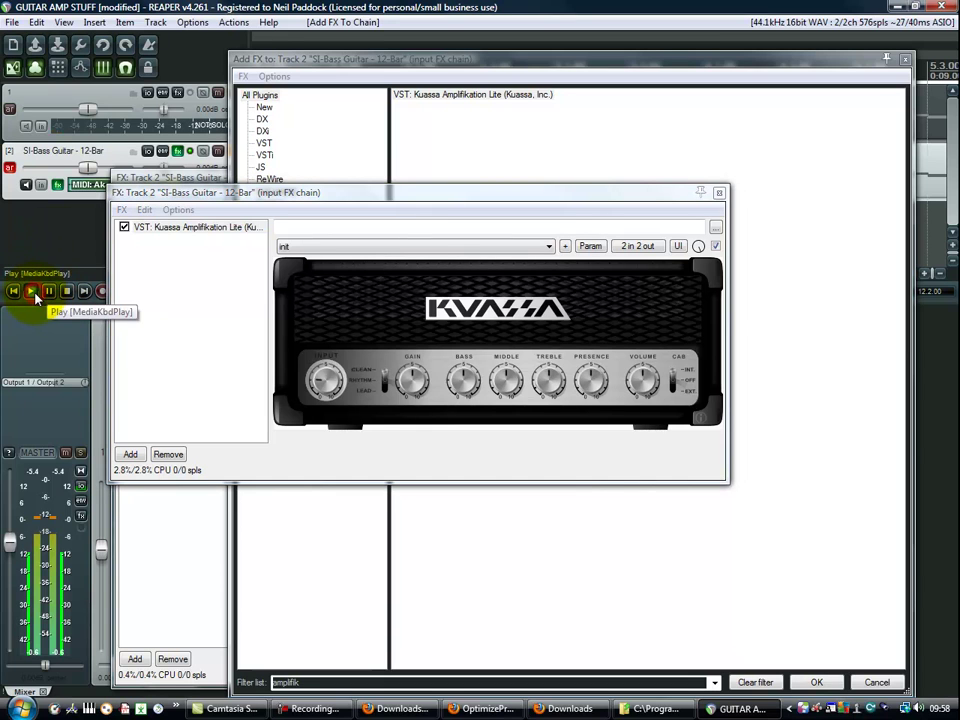
Adjust the amp's bass, middle, treble, volume, cabinet, input and channel settings, then stop playback.
{"action": "left_click", "coordinate": [407, 366]}
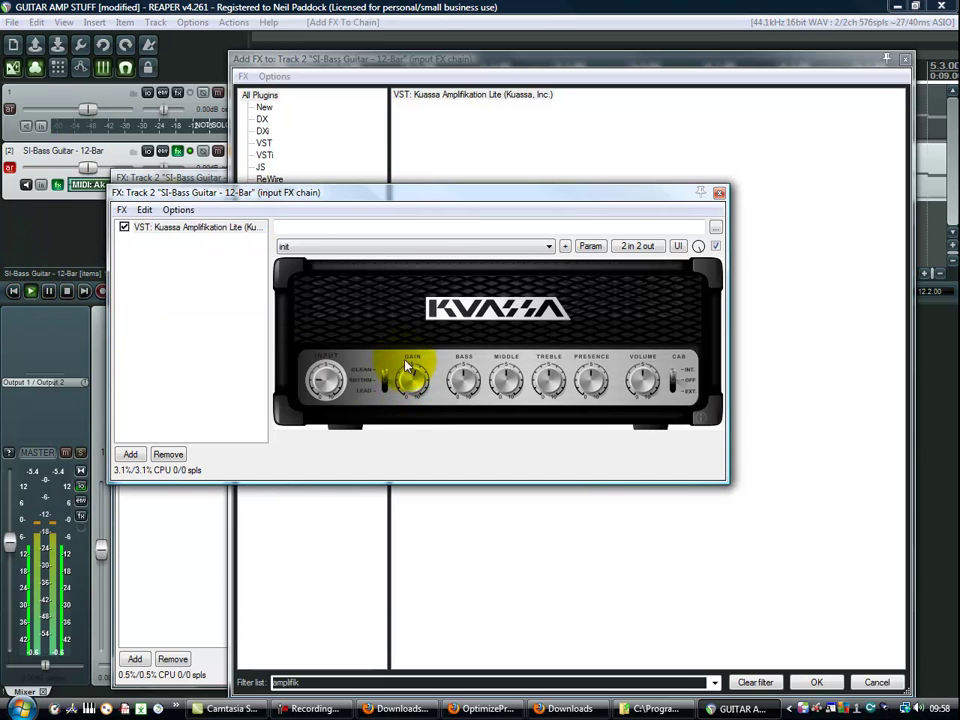
{"action": "left_click_drag", "start_coordinate": [456, 383], "coordinate": [461, 346]}
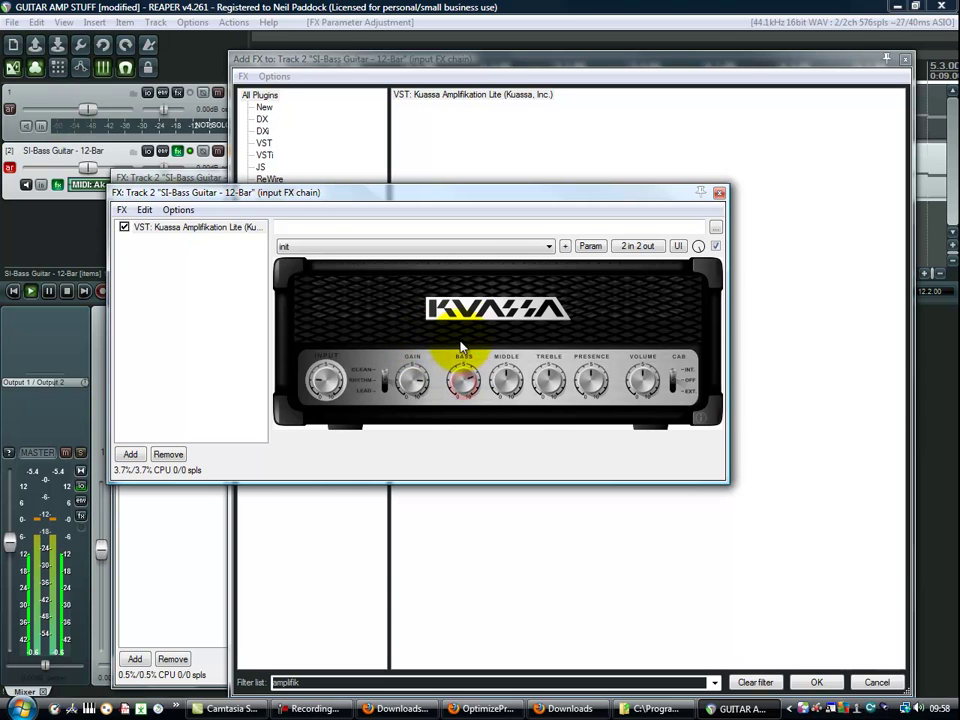
{"action": "left_click_drag", "start_coordinate": [505, 379], "coordinate": [490, 298]}
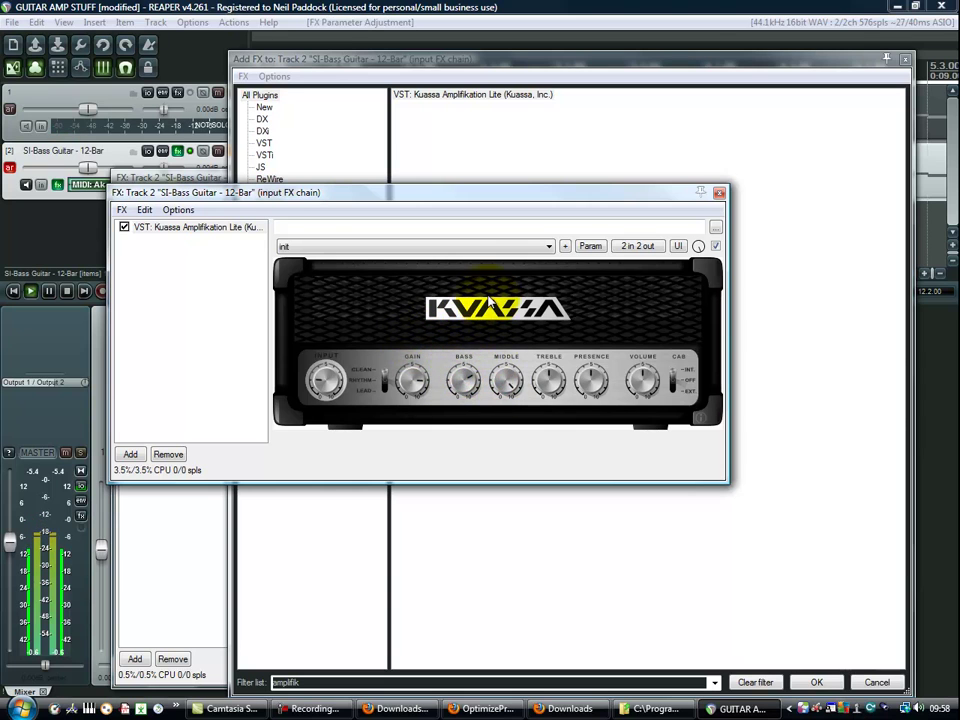
{"action": "left_click_drag", "start_coordinate": [549, 379], "coordinate": [551, 358]}
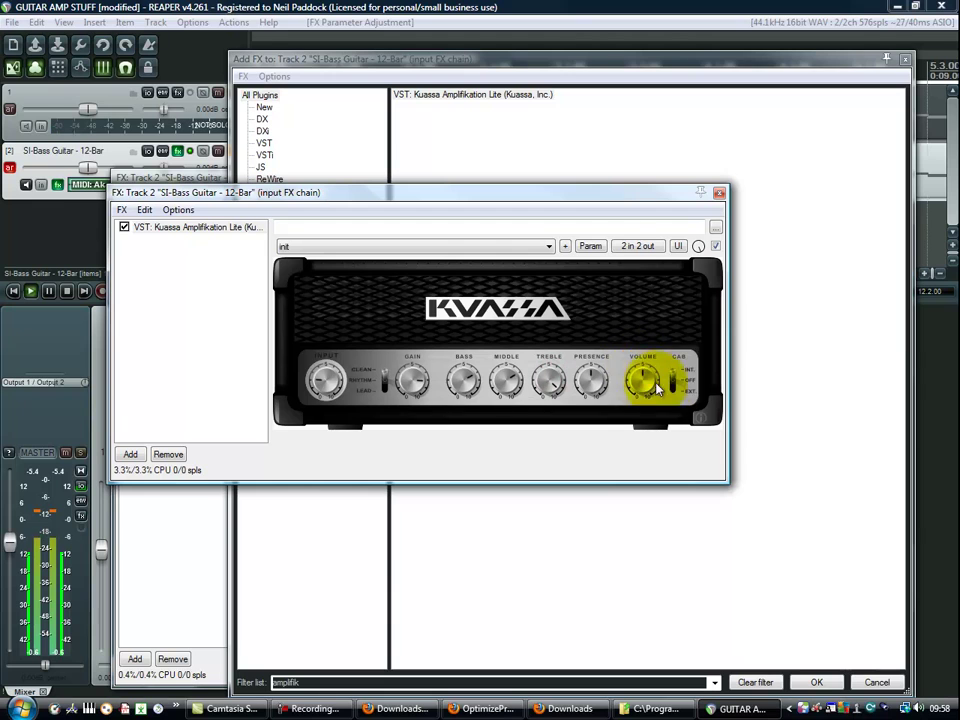
{"action": "left_click_drag", "start_coordinate": [657, 388], "coordinate": [637, 299]}
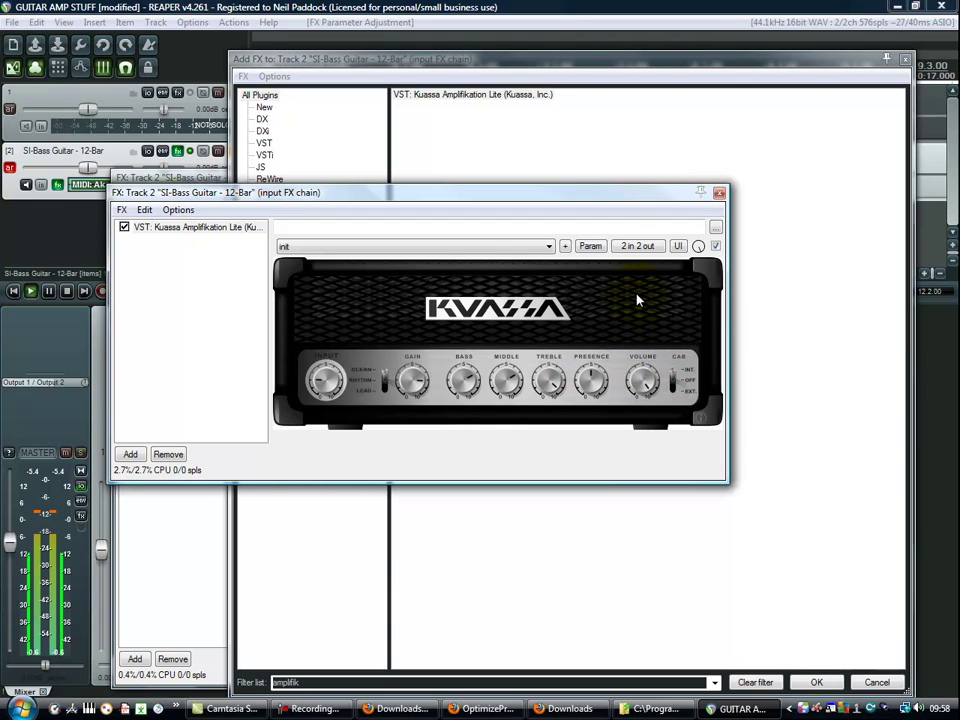
{"action": "left_click", "coordinate": [675, 392]}
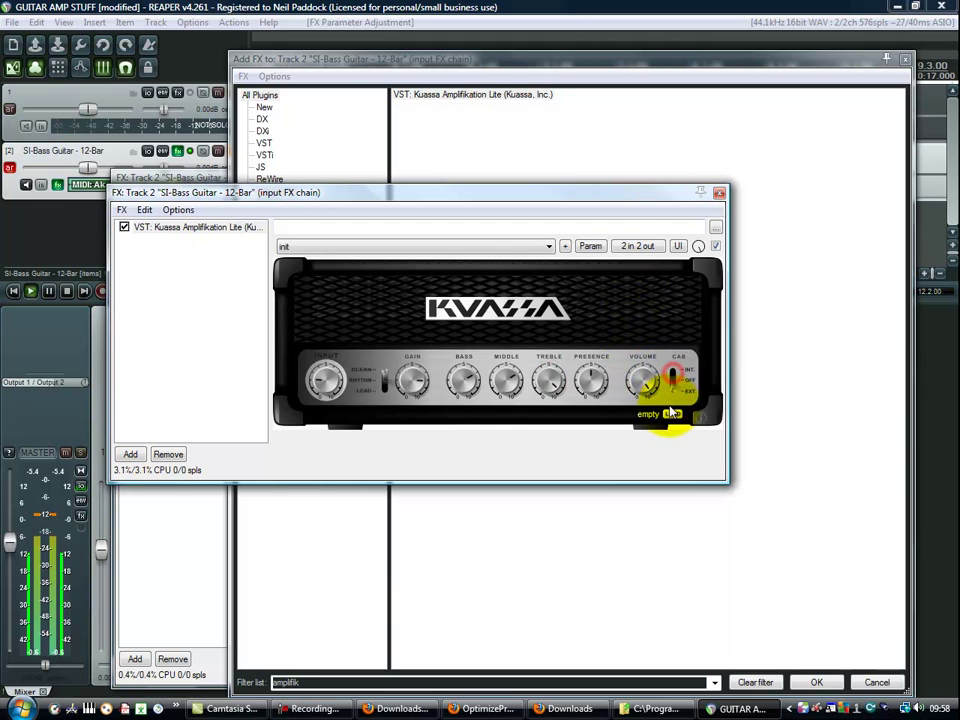
{"action": "left_click", "coordinate": [326, 381]}
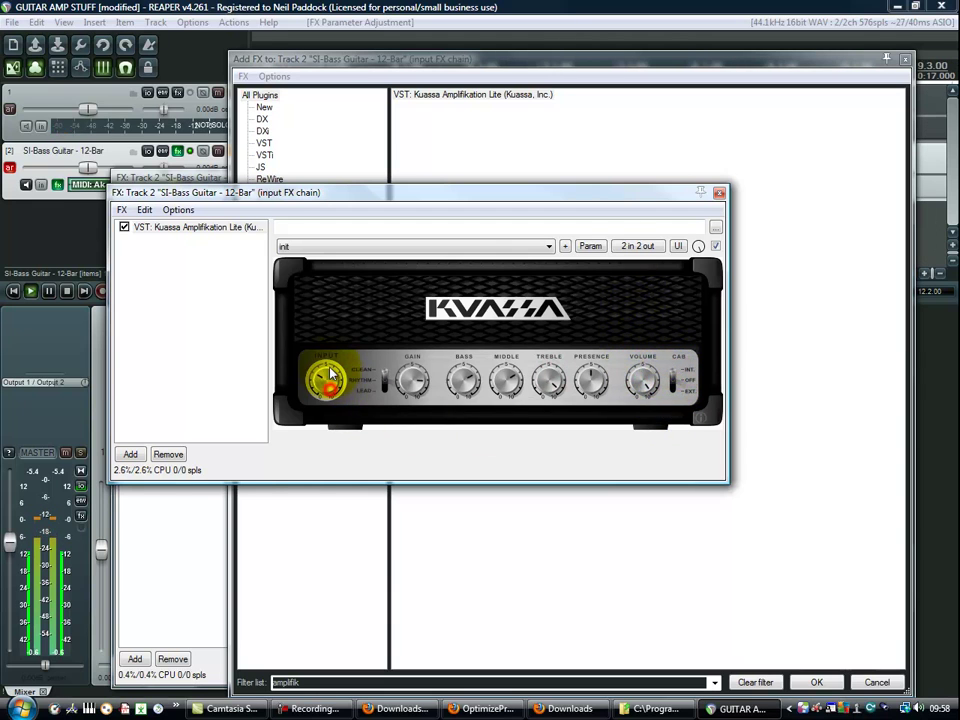
{"action": "left_click", "coordinate": [386, 380]}
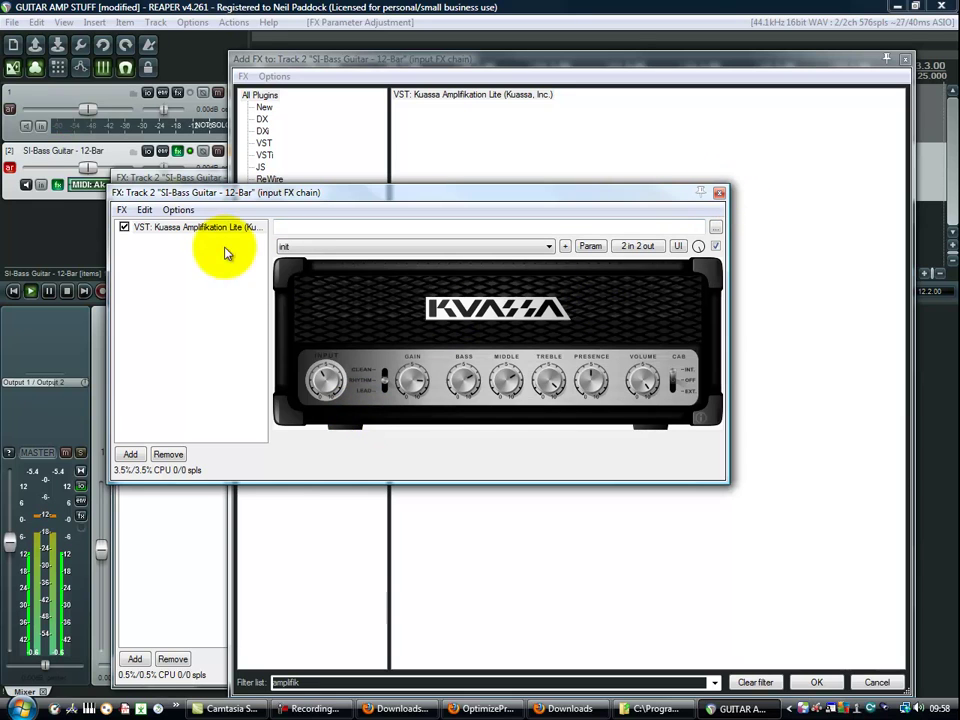
{"action": "left_click", "coordinate": [67, 314]}
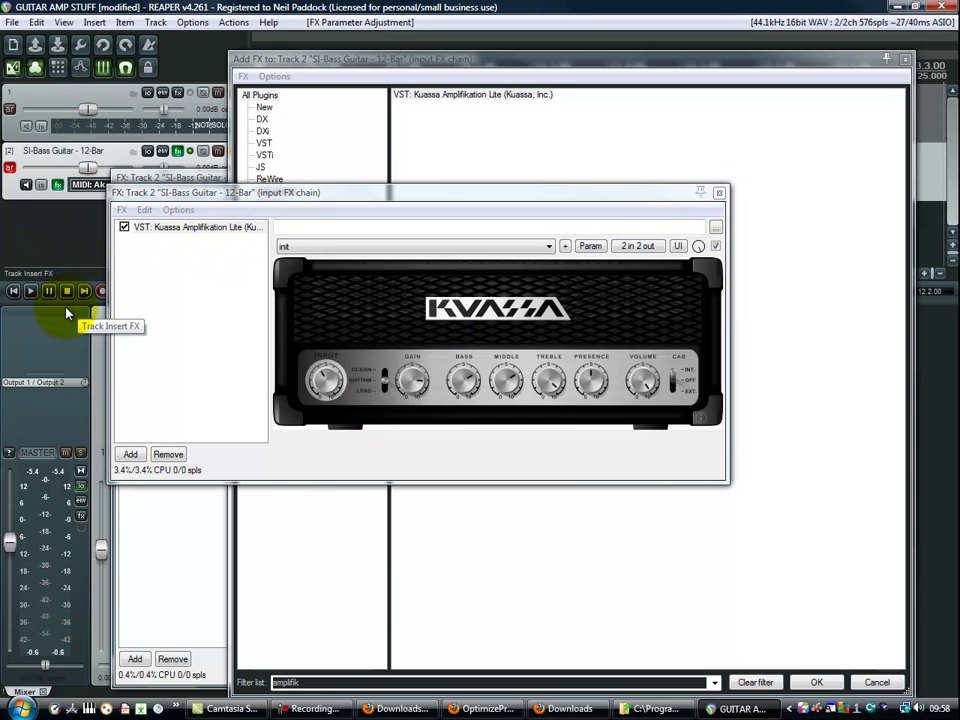
Remove Kuassa from the input FX chain and place it below SI-Bass Guitar in the main chain.
{"action": "left_click", "coordinate": [200, 228]}
{"action": "left_click", "coordinate": [165, 455]}
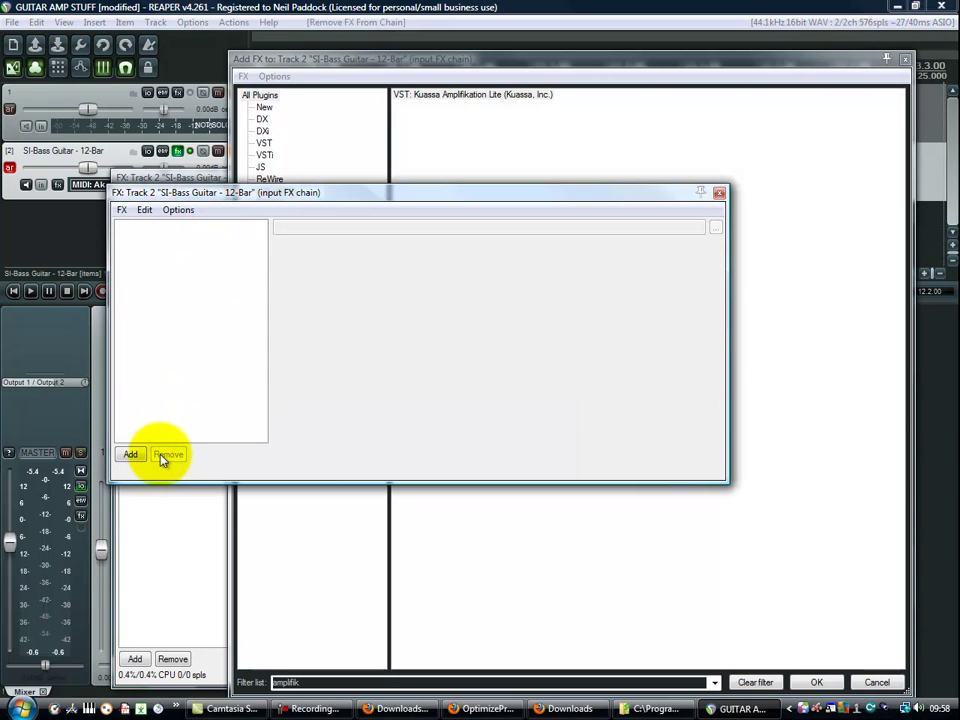
{"action": "left_click", "coordinate": [718, 192]}
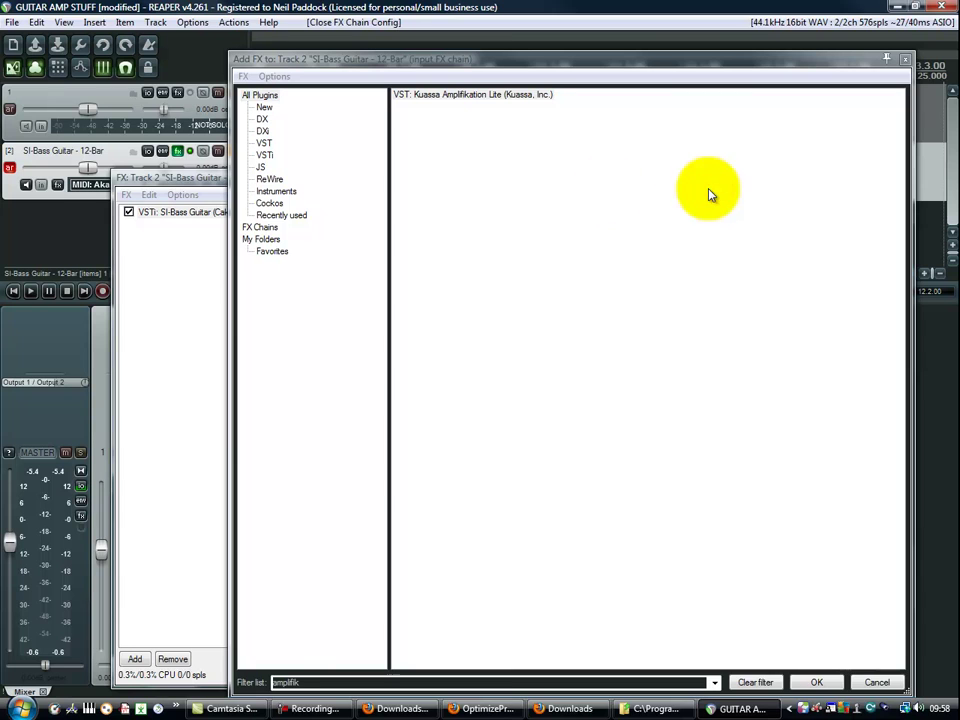
{"action": "left_click", "coordinate": [195, 278]}
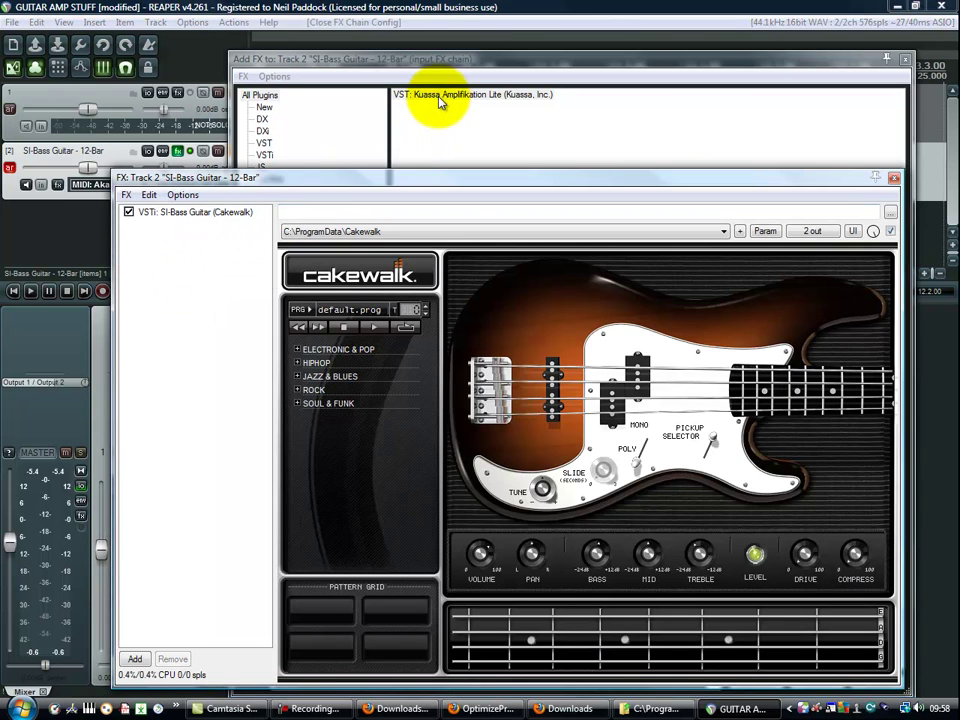
{"action": "left_click_drag", "start_coordinate": [439, 96], "coordinate": [183, 253]}
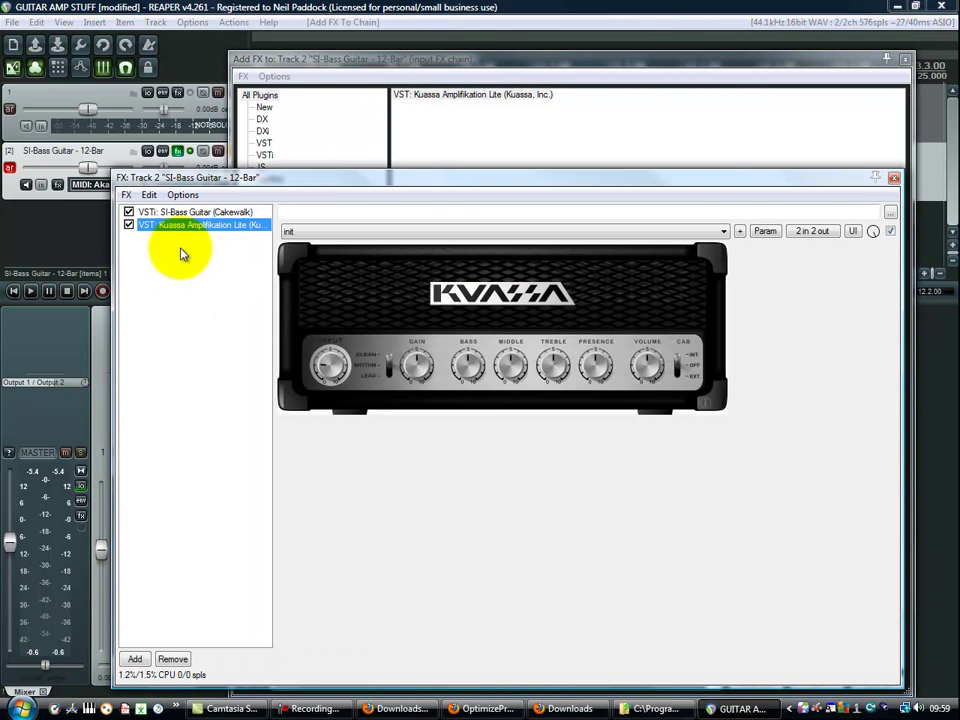